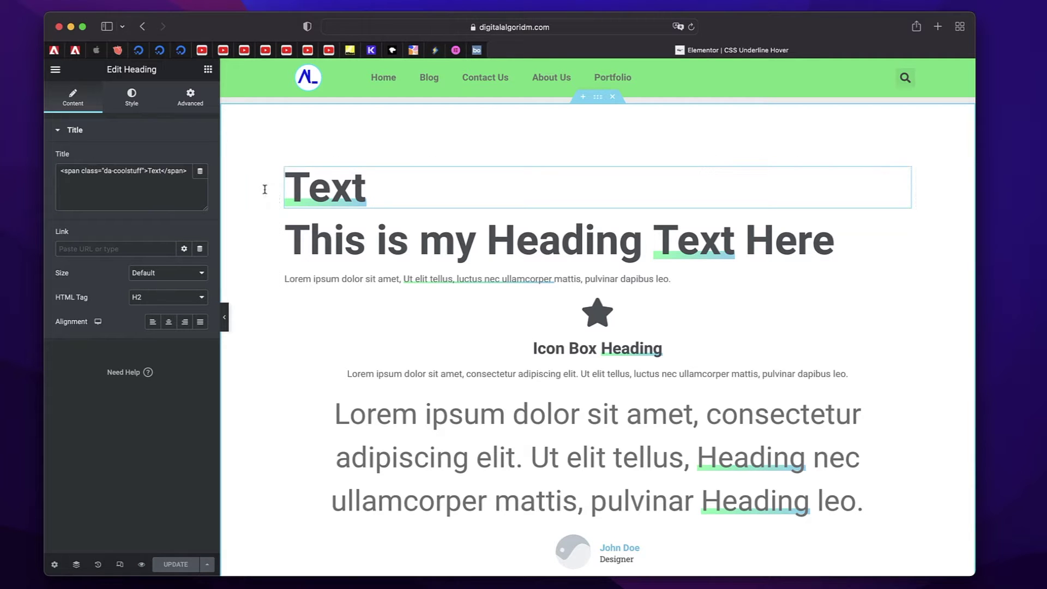
# Step: Select the span tags and the da-coolstuff class in the heading's title markup
pyautogui.click(60, 168)
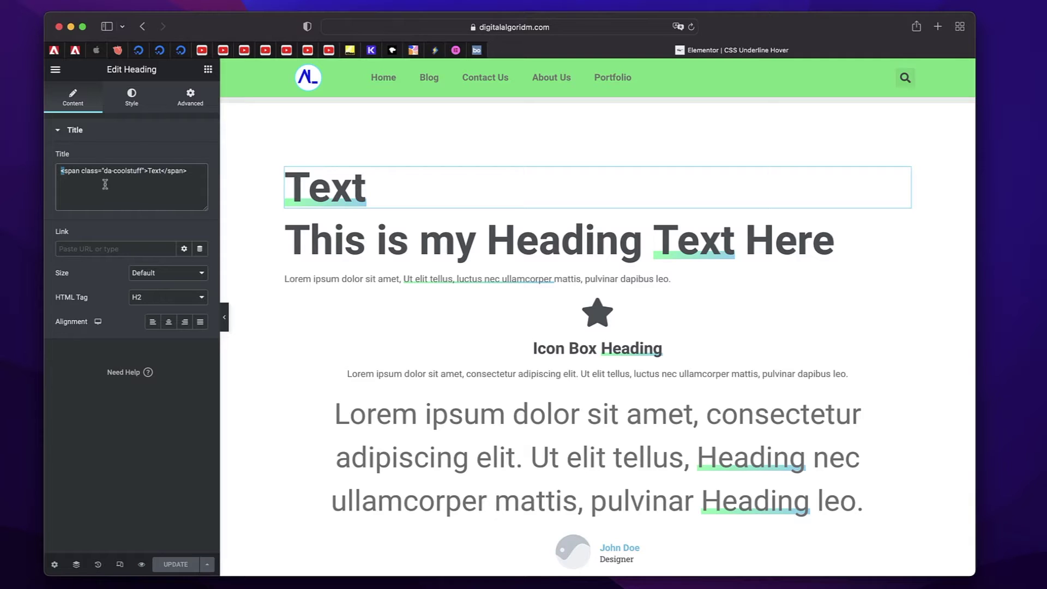
pyautogui.moveTo(61, 170); pyautogui.dragTo(65, 172)
pyautogui.doubleClick(72, 170)
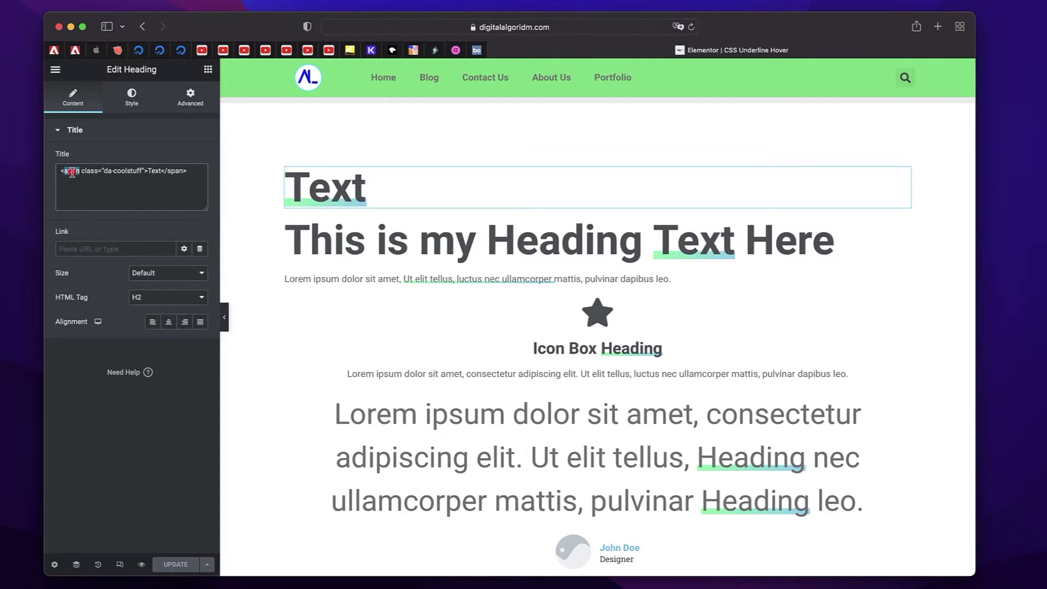
pyautogui.doubleClick(172, 171)
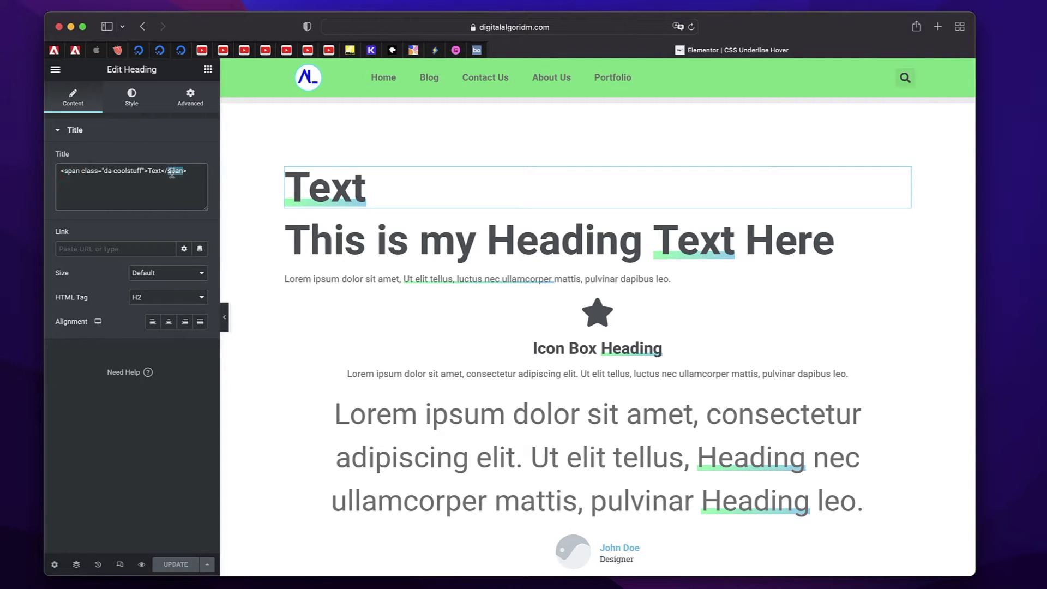
pyautogui.click(60, 172)
pyautogui.doubleClick(90, 171)
pyautogui.click(112, 172)
# Step: Add ' Any Text' after the span and 'Some More ' before it, and change the span text to 'Anything here'
pyautogui.click(192, 173)
pyautogui.write('Any')
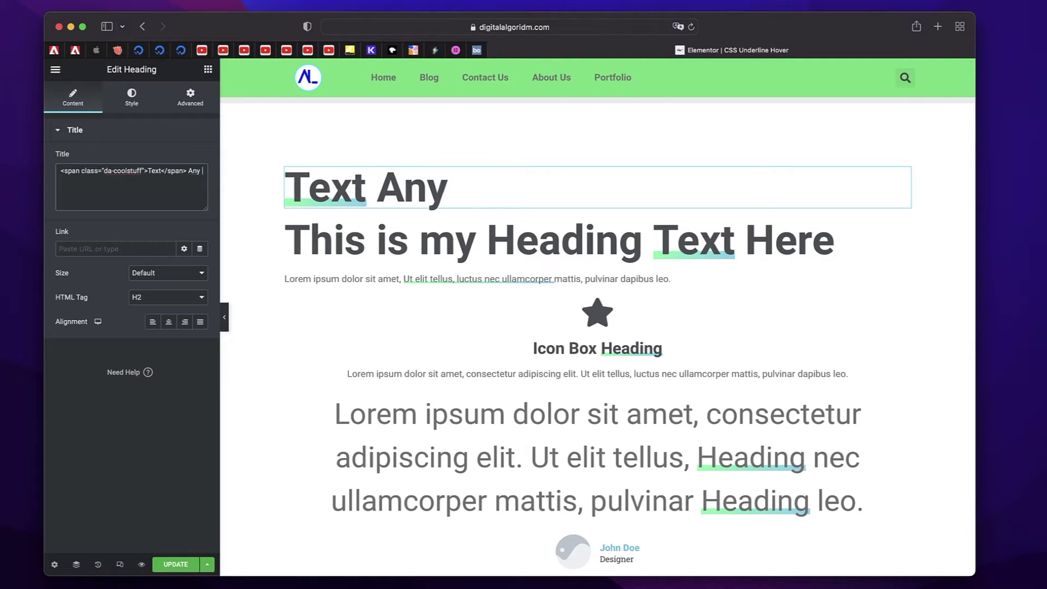
pyautogui.write(' Text')
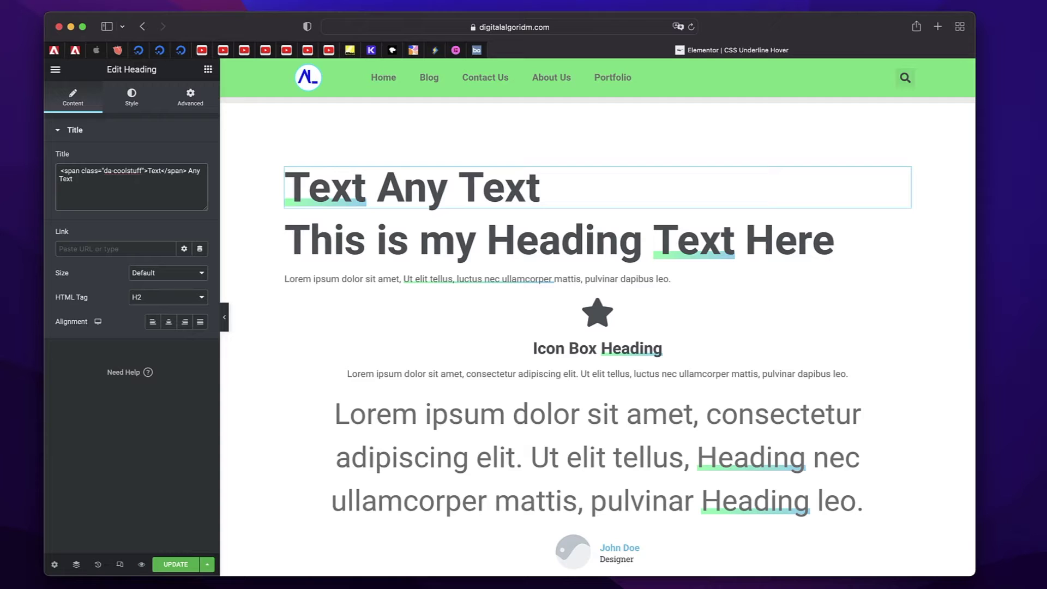
pyautogui.click(60, 171)
pyautogui.write('Some More')
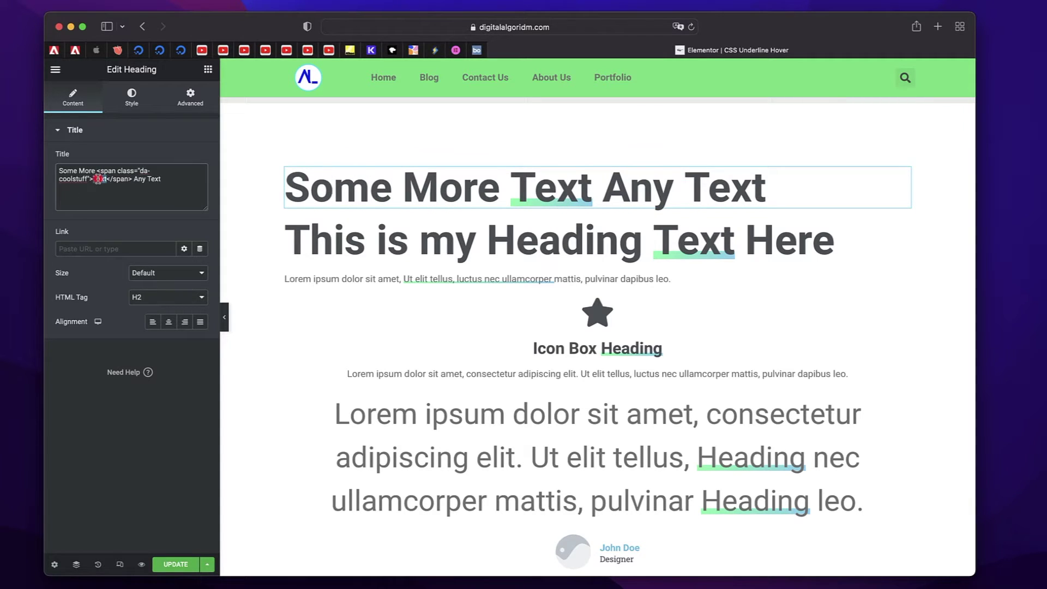
pyautogui.doubleClick(99, 179)
pyautogui.write('Anything he')
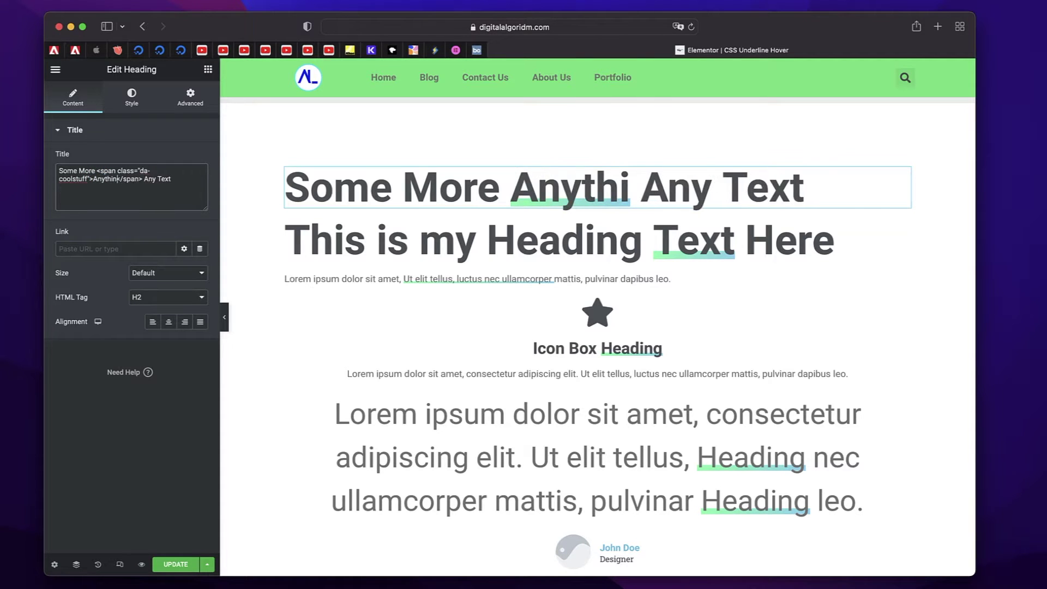
pyautogui.write('re')
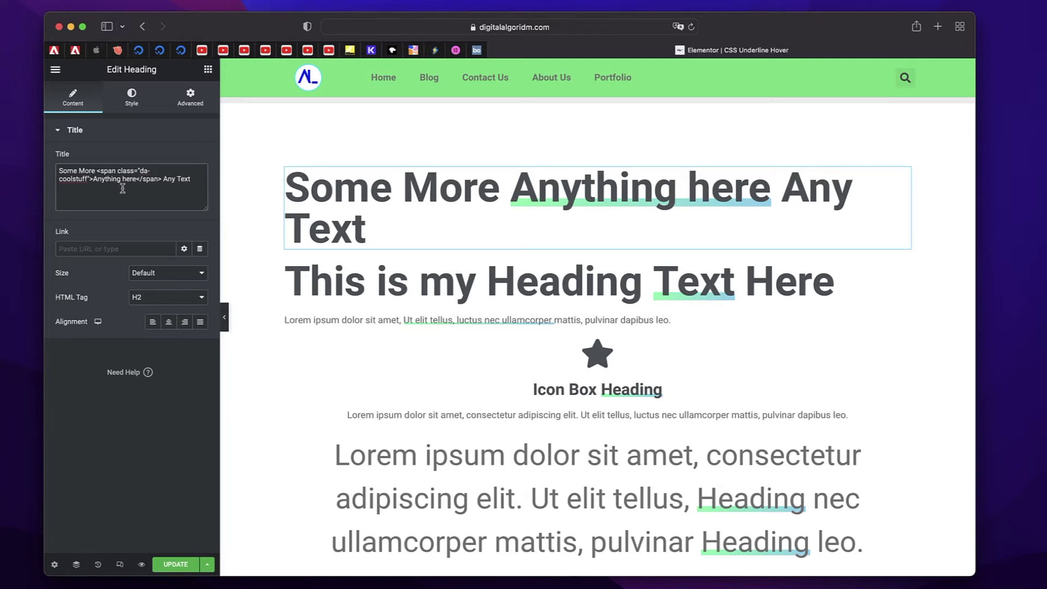
pyautogui.click(95, 169)
pyautogui.click(121, 180)
# Step: Select the Icon Box and append ' Almost' after the Heading span in its title
pyautogui.tripleClick(94, 173)
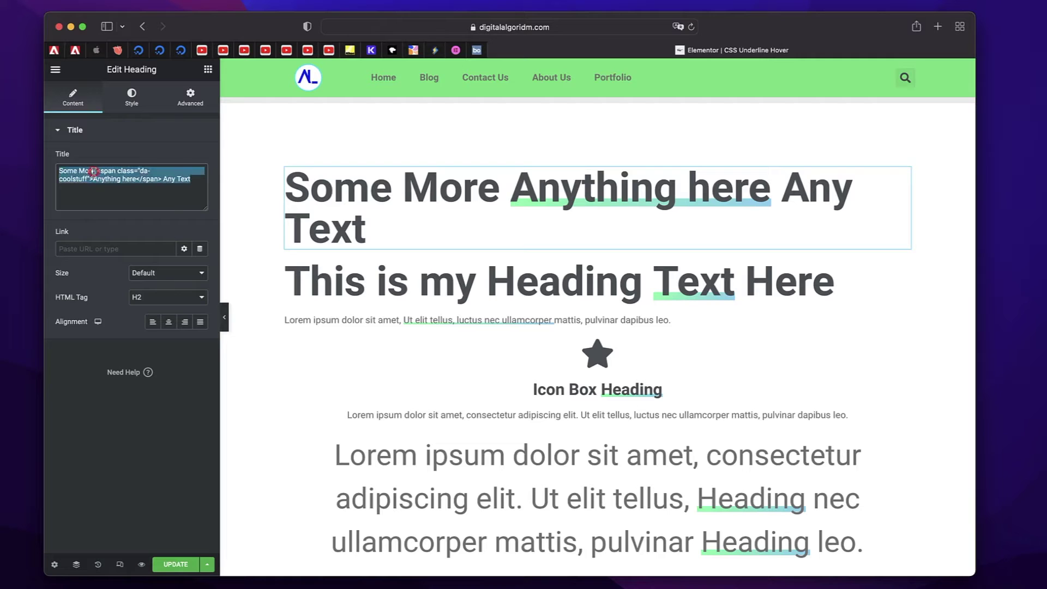
pyautogui.click(696, 302)
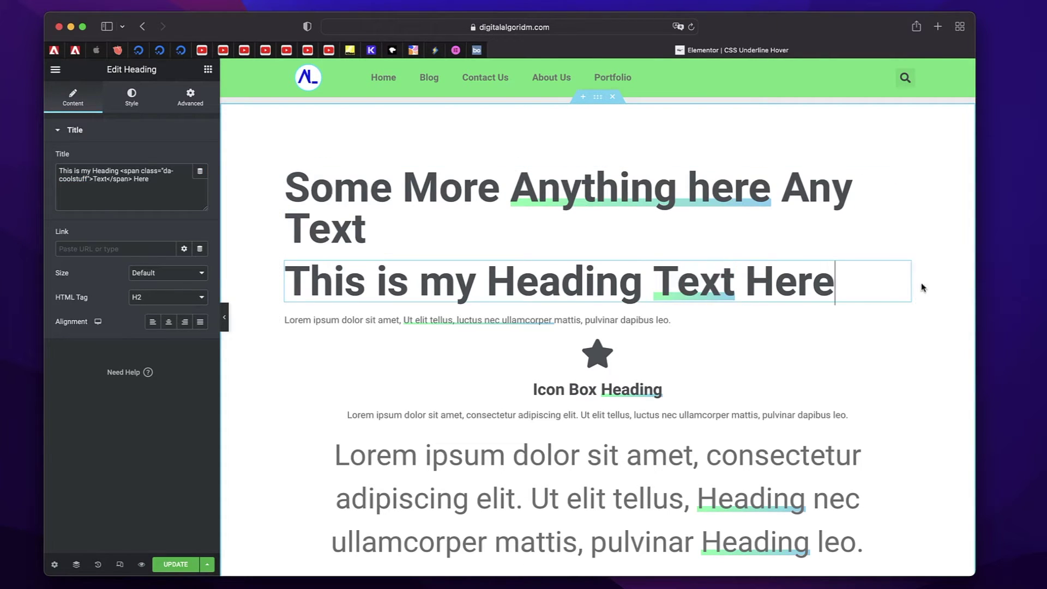
pyautogui.click(740, 327)
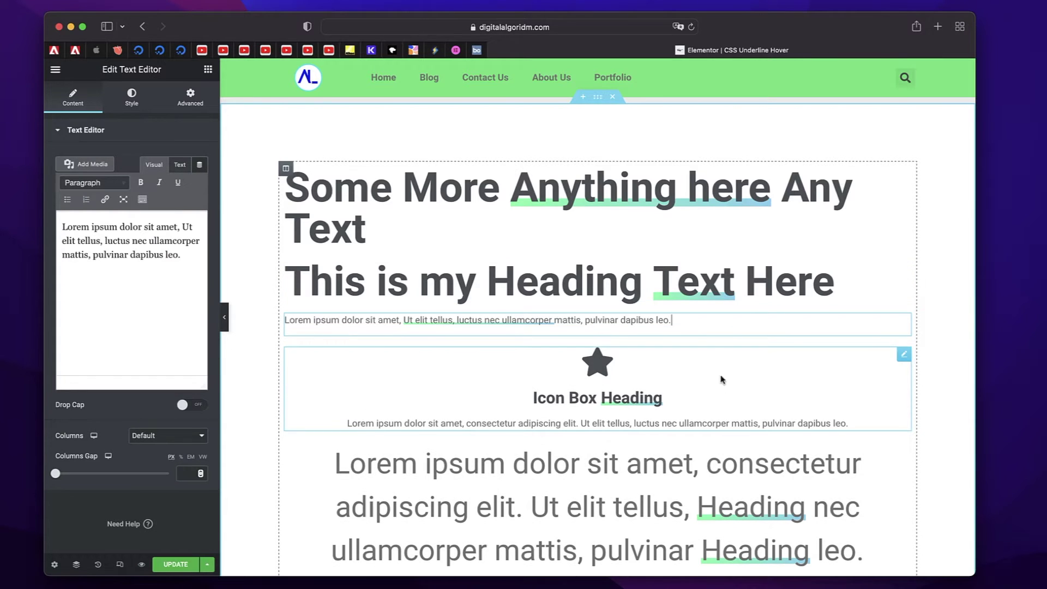
pyautogui.click(719, 391)
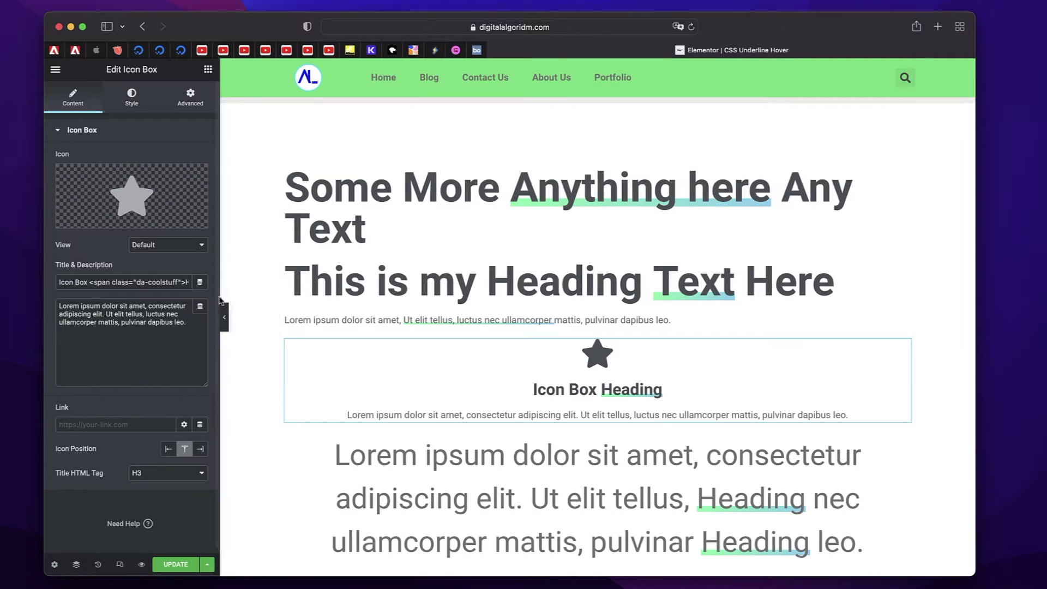
pyautogui.doubleClick(75, 282)
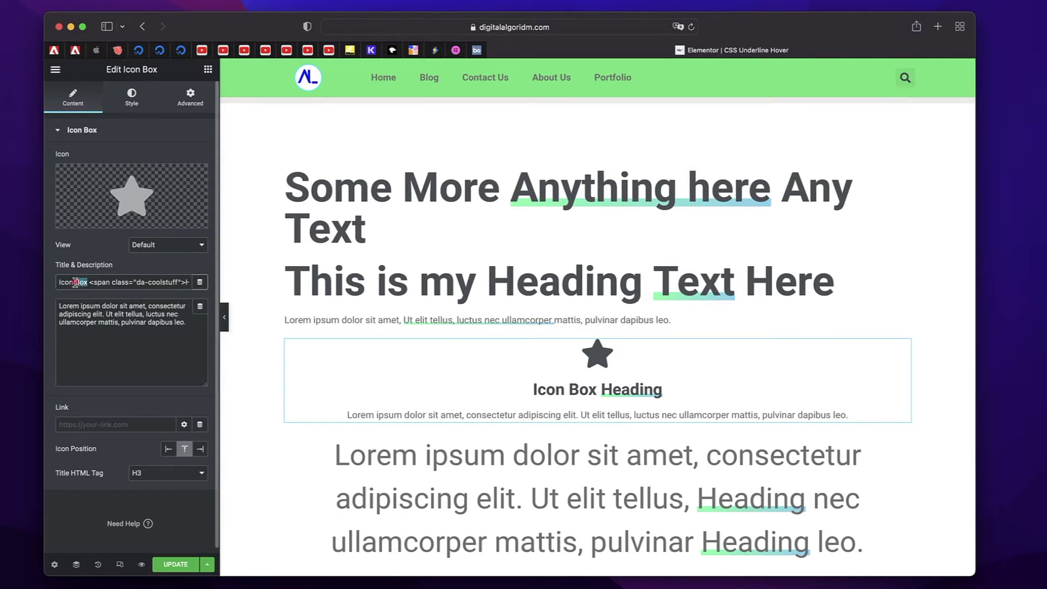
pyautogui.scroll(-1, 158, 283)
pyautogui.click(139, 278)
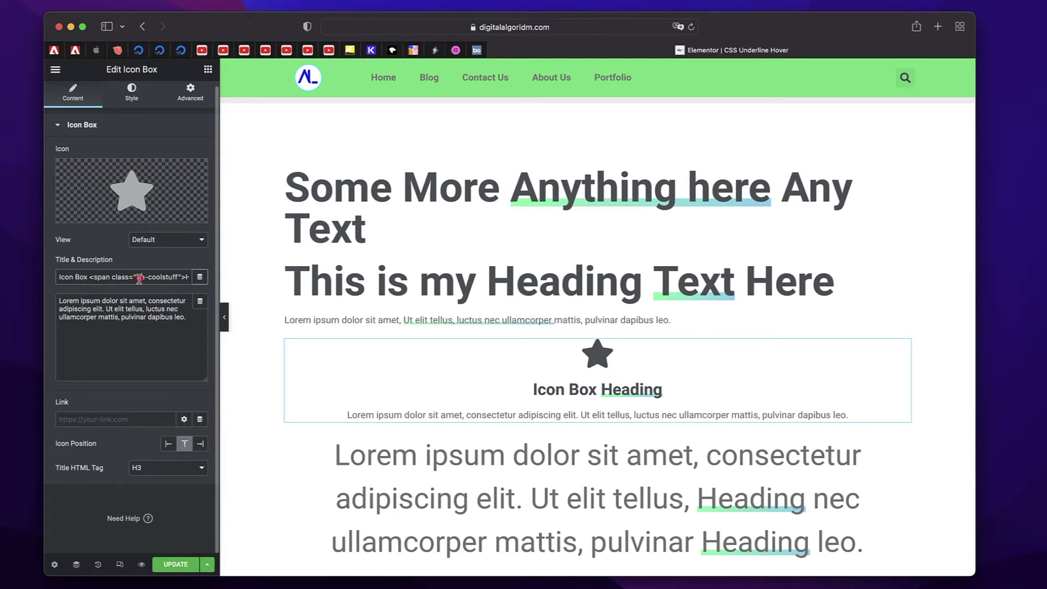
pyautogui.press('End')
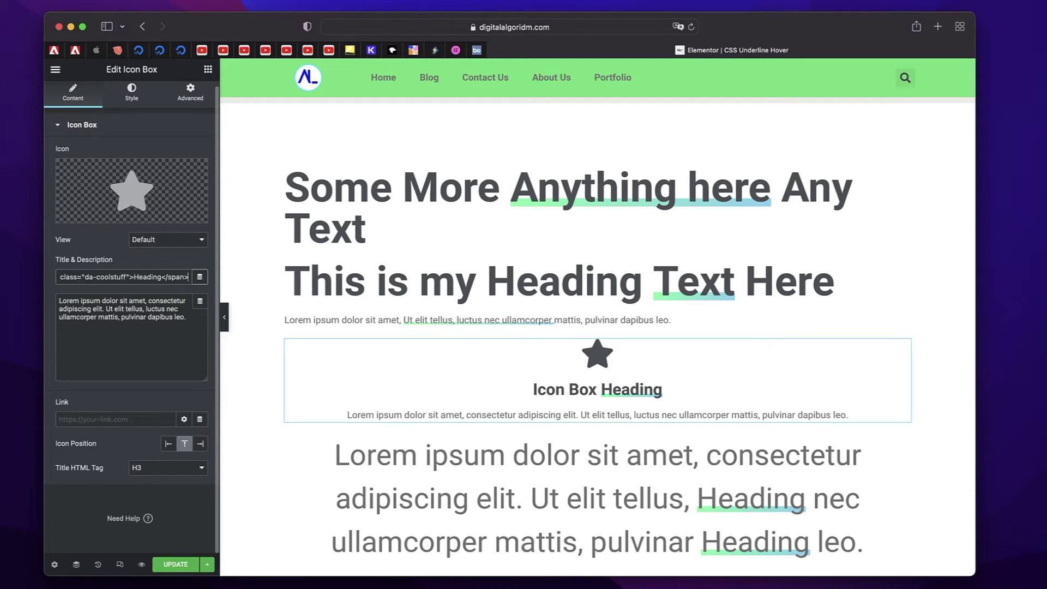
pyautogui.write('AI')
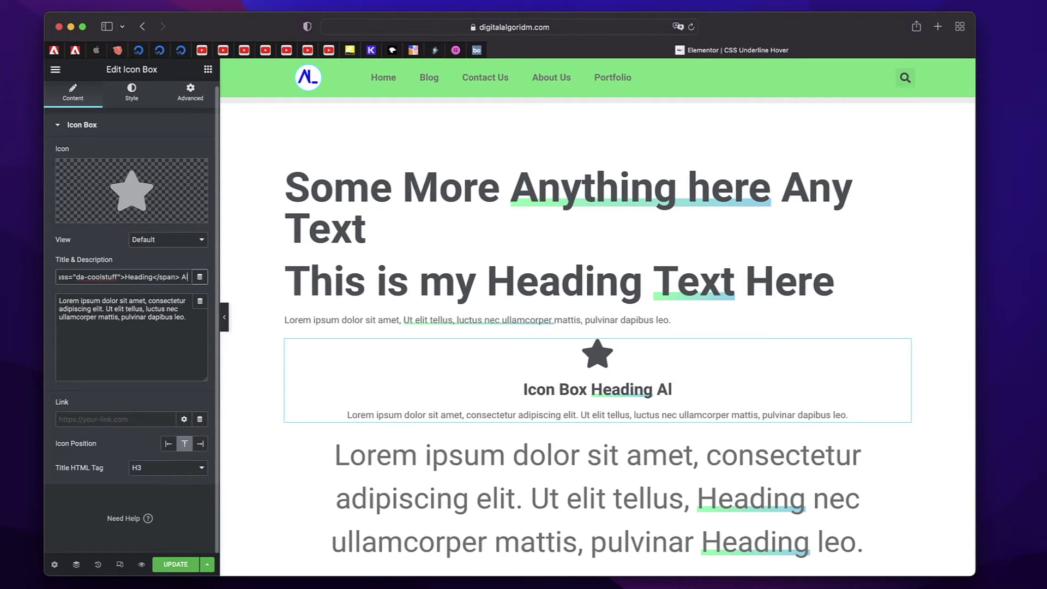
pyautogui.write('m')
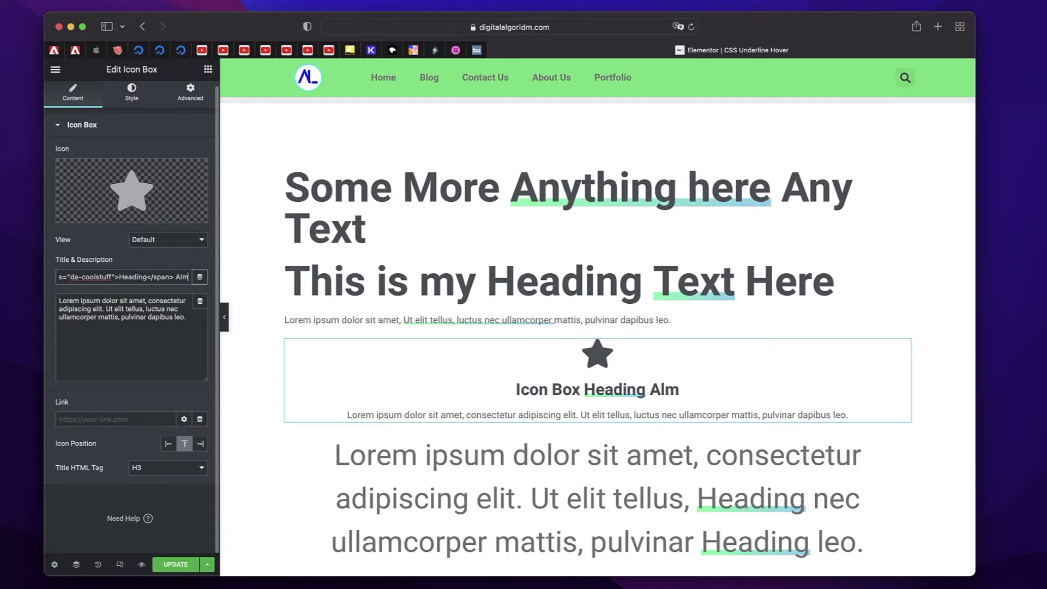
pyautogui.write('ost')
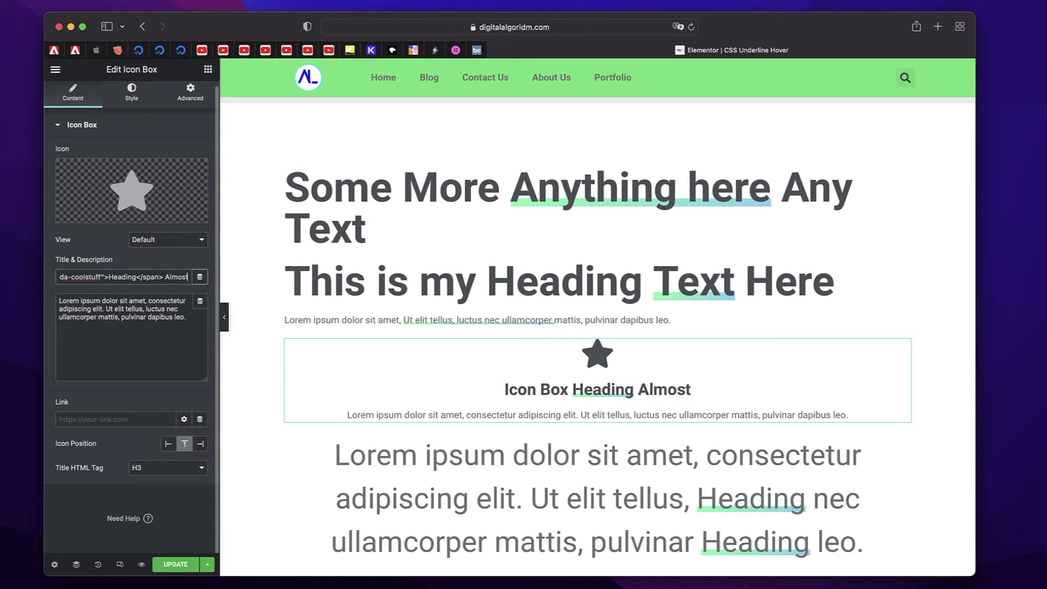
pyautogui.doubleClick(117, 277)
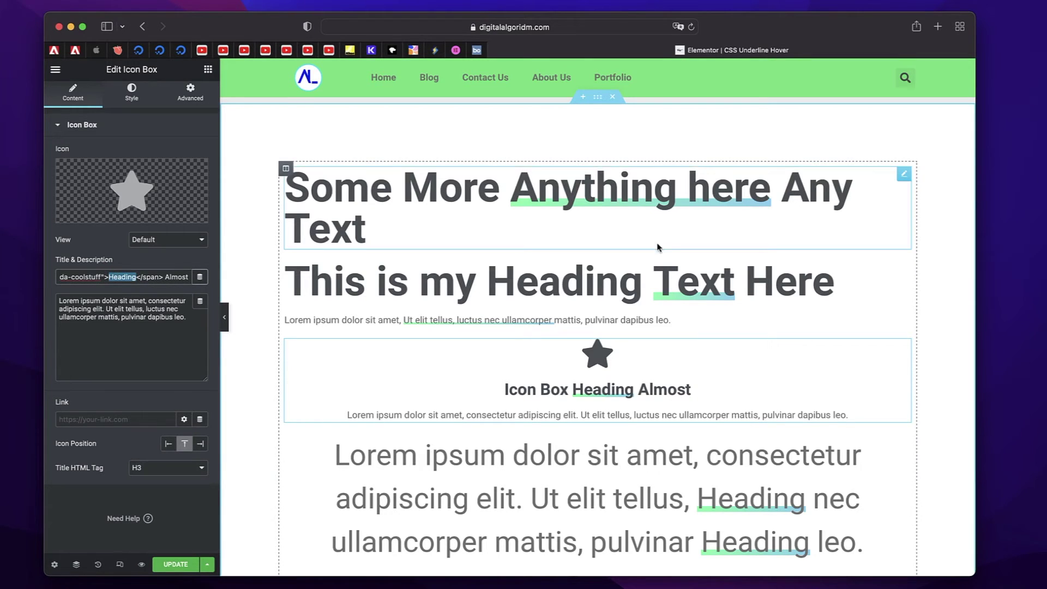
# Step: Check the icon box's Custom CSS, then select the top heading's .da-coolstuff gradient rules
pyautogui.click(190, 91)
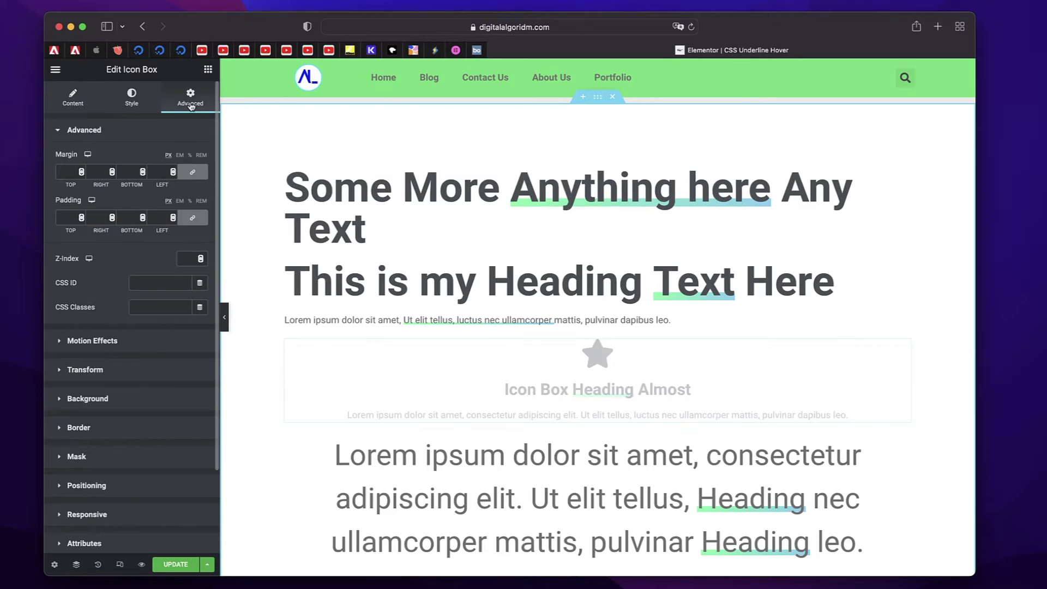
pyautogui.scroll(-3, 169, 341)
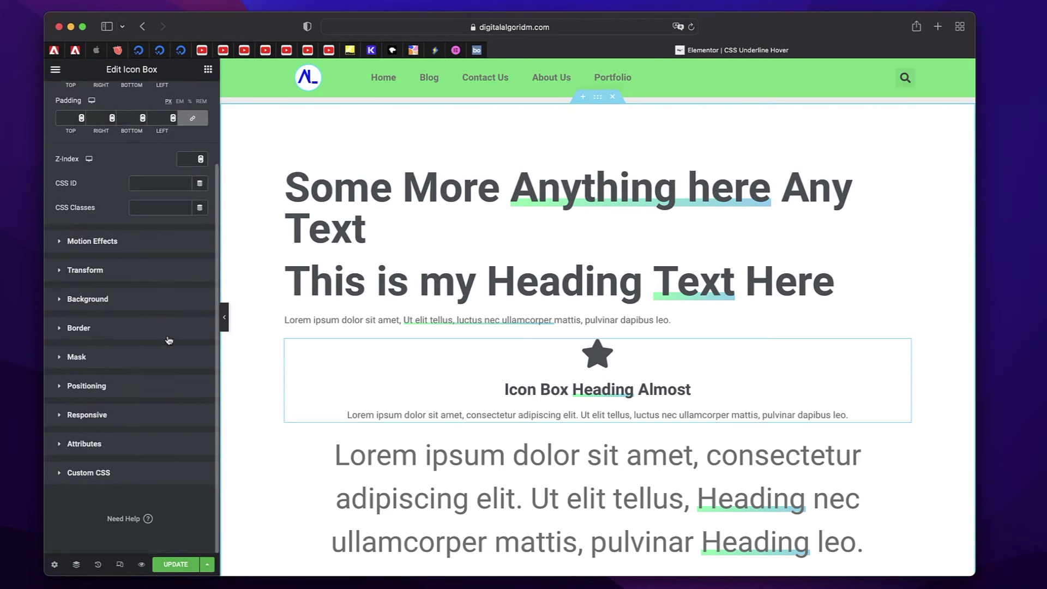
pyautogui.click(118, 472)
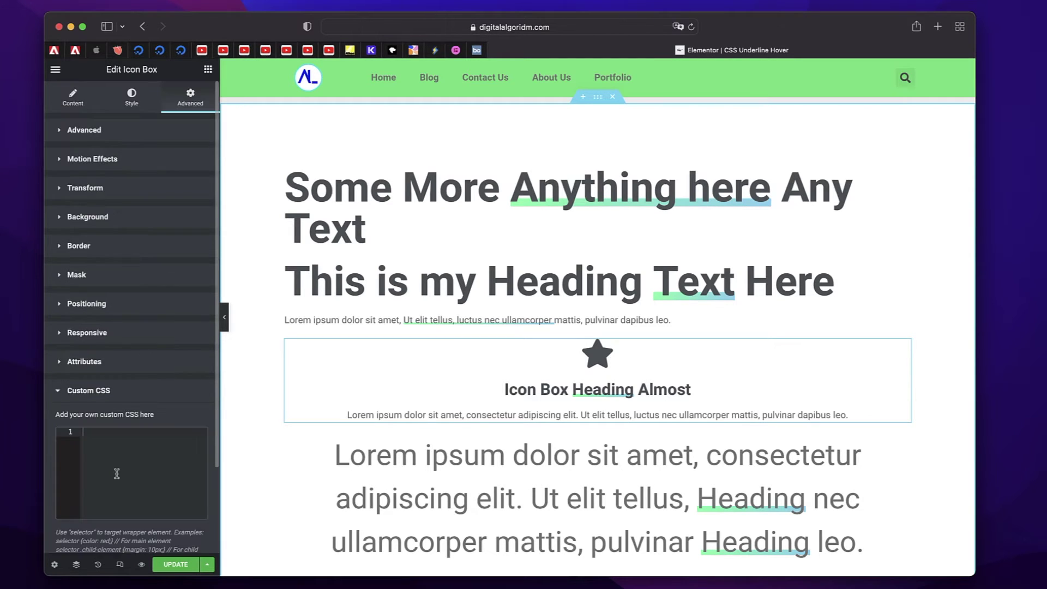
pyautogui.click(540, 190)
pyautogui.click(203, 99)
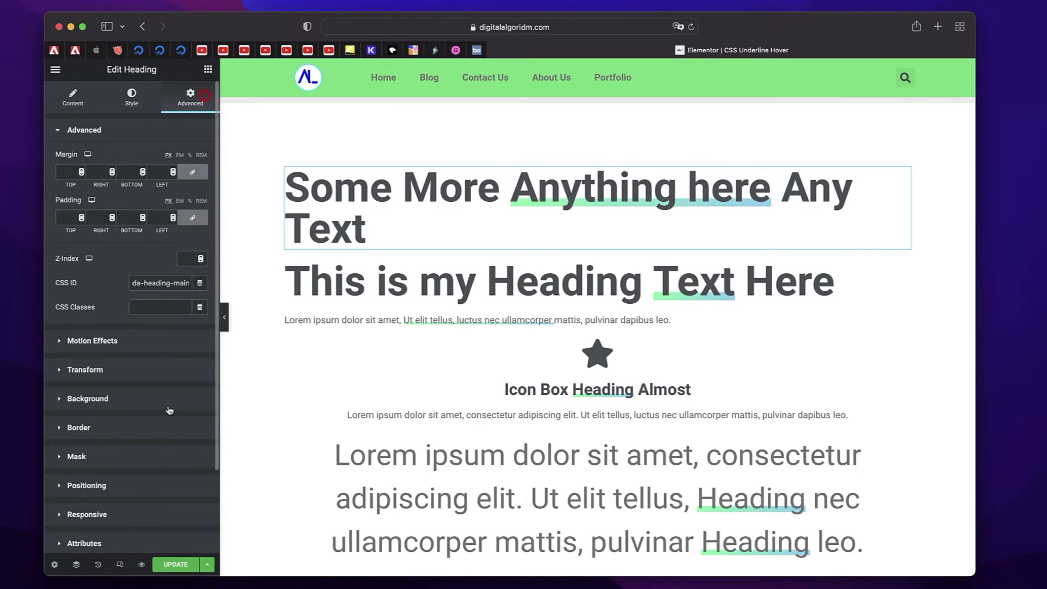
pyautogui.scroll(-3, 169, 410)
pyautogui.click(138, 477)
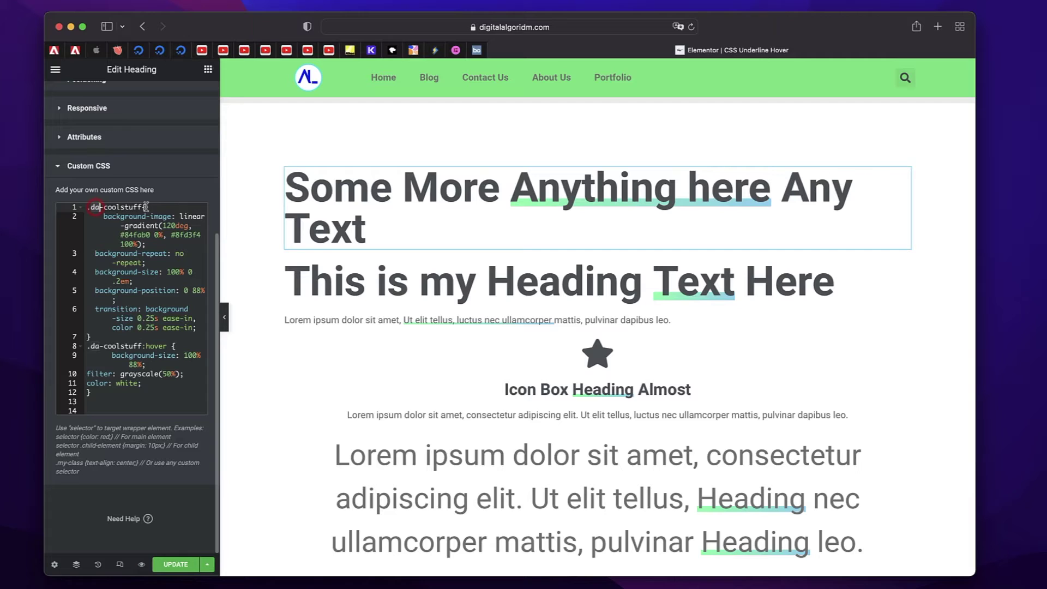
pyautogui.doubleClick(124, 207)
pyautogui.moveTo(104, 216); pyautogui.dragTo(150, 251)
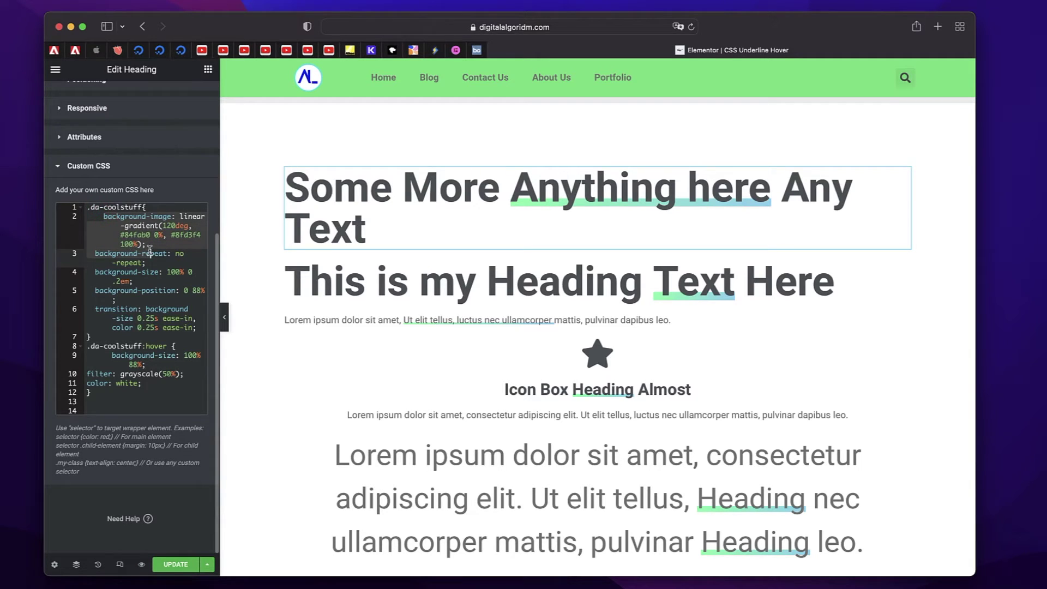
pyautogui.click(94, 255)
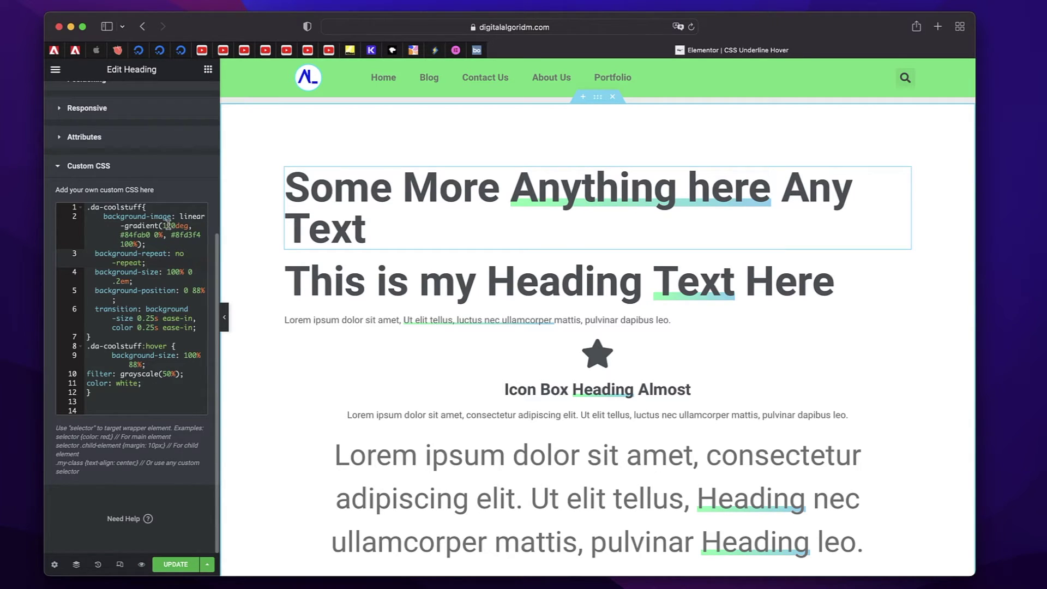
# Step: Change the gradient angle from 120 to 90deg and its first colour to red
pyautogui.click(164, 227)
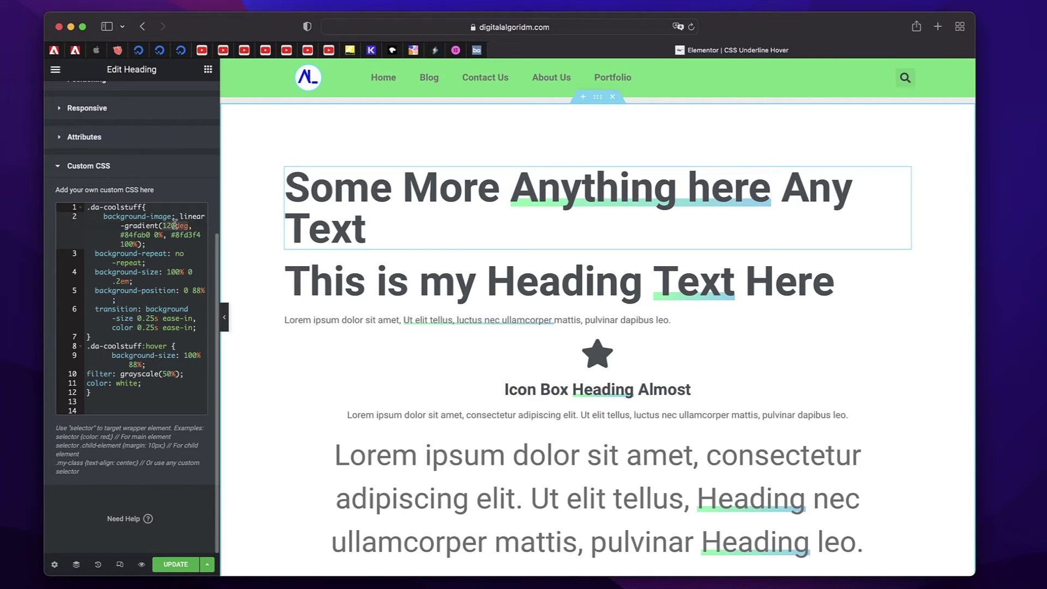
pyautogui.press('BackSpace')
pyautogui.press('BackSpace')
pyautogui.press('BackSpace')
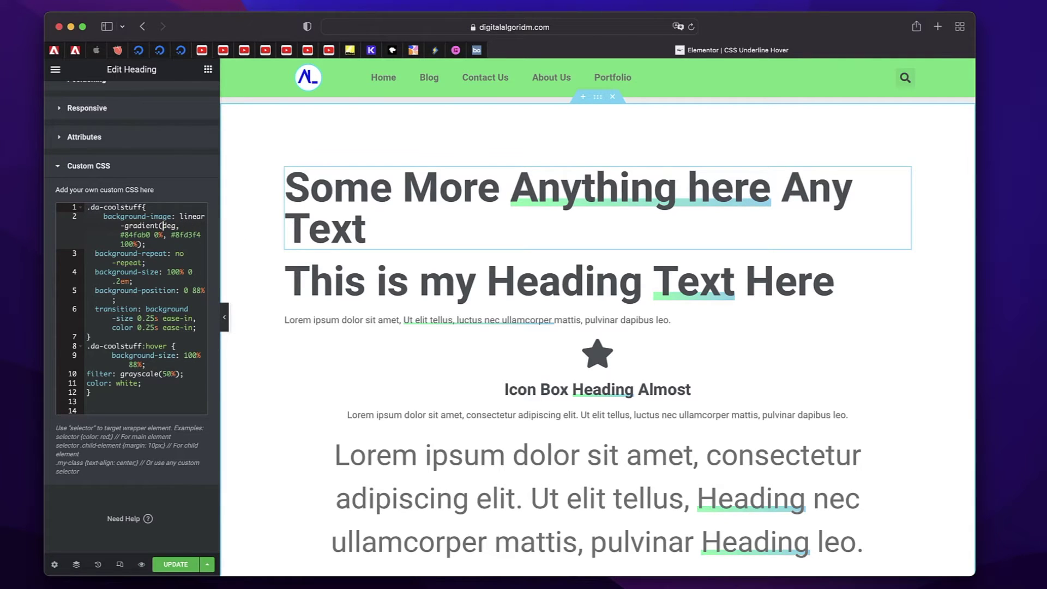
pyautogui.write('90')
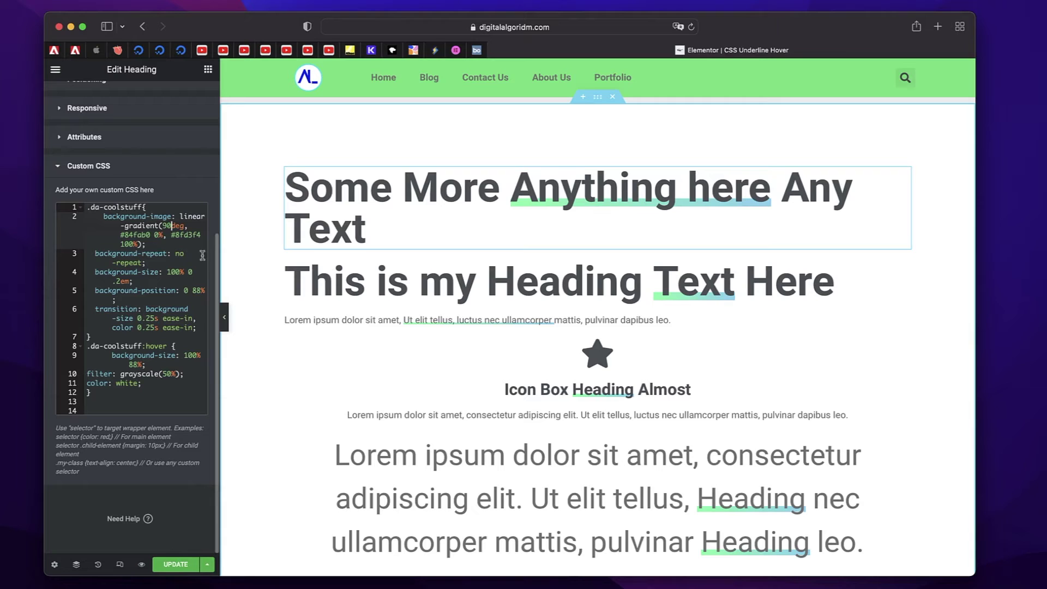
pyautogui.doubleClick(133, 235)
pyautogui.press('BackSpace')
pyautogui.press('BackSpace')
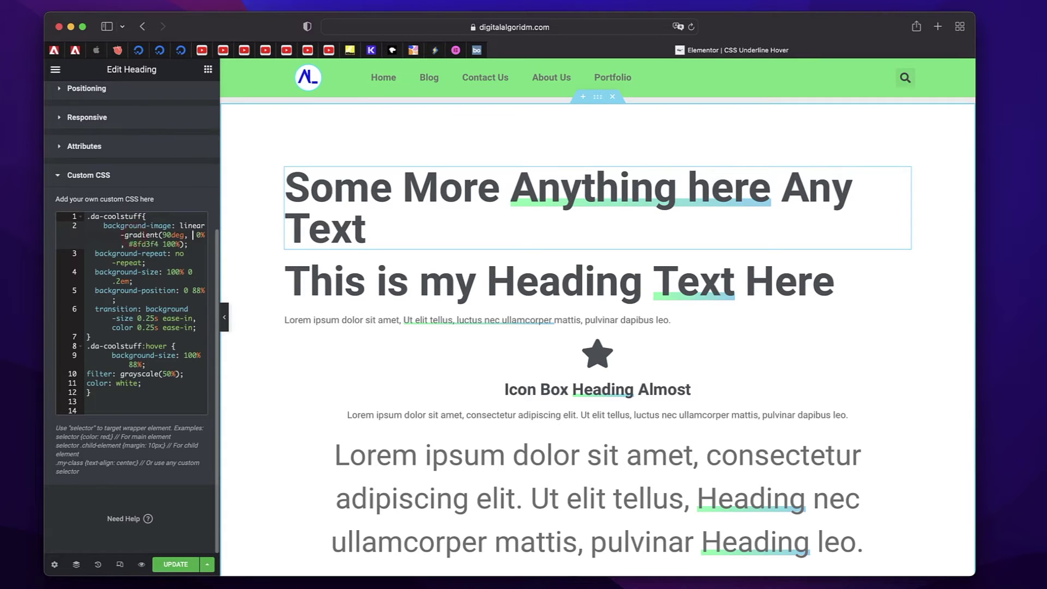
pyautogui.write('red')
pyautogui.click(154, 264)
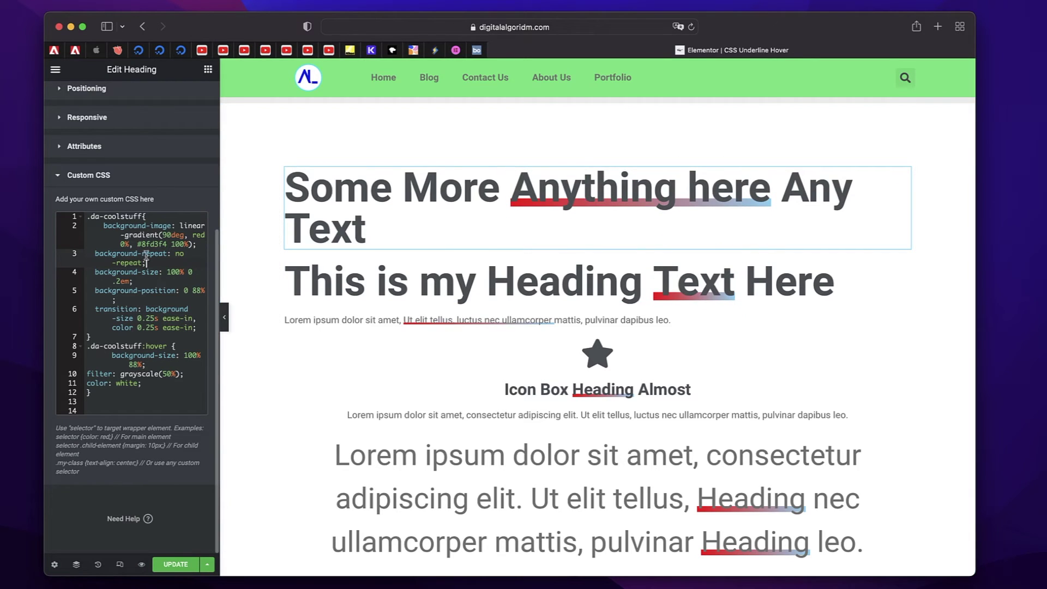
pyautogui.click(97, 254)
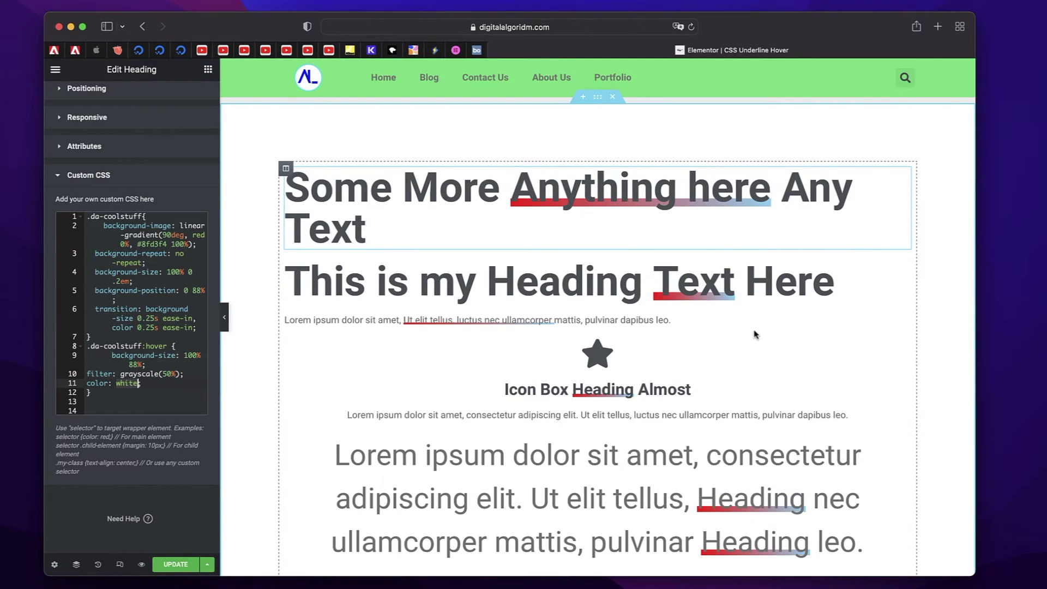
# Step: Add a Price List widget below the testimonial
pyautogui.scroll(-6, 451, 287)
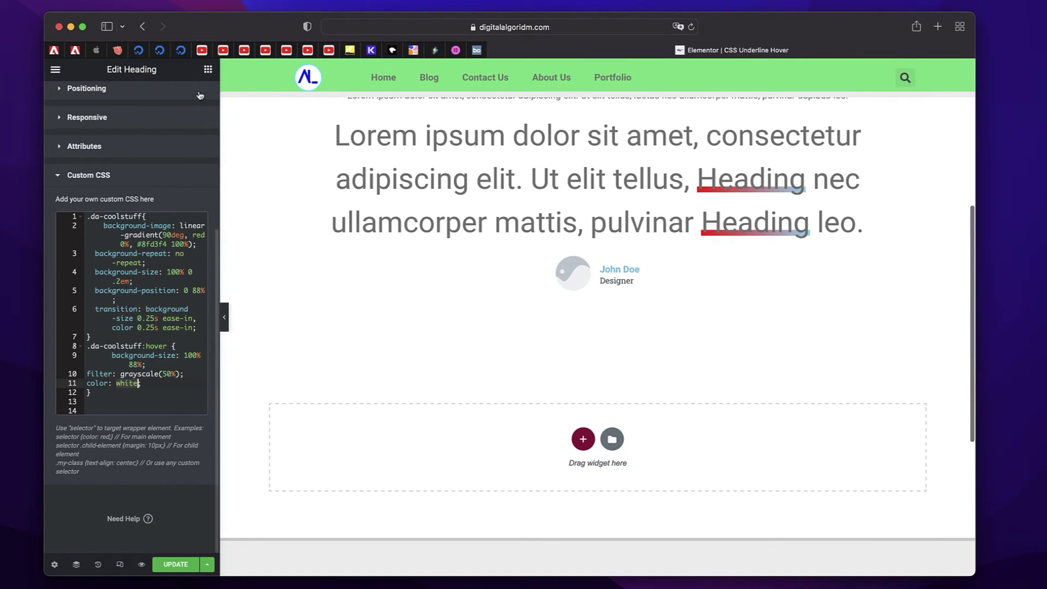
pyautogui.click(208, 69)
pyautogui.scroll(-5, 142, 388)
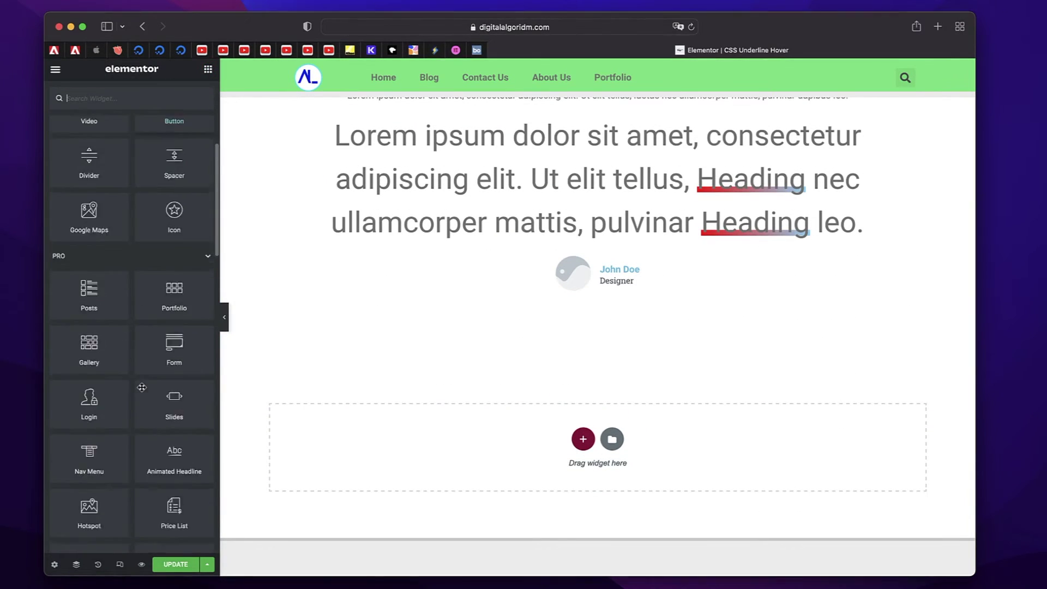
pyautogui.scroll(-5, 158, 327)
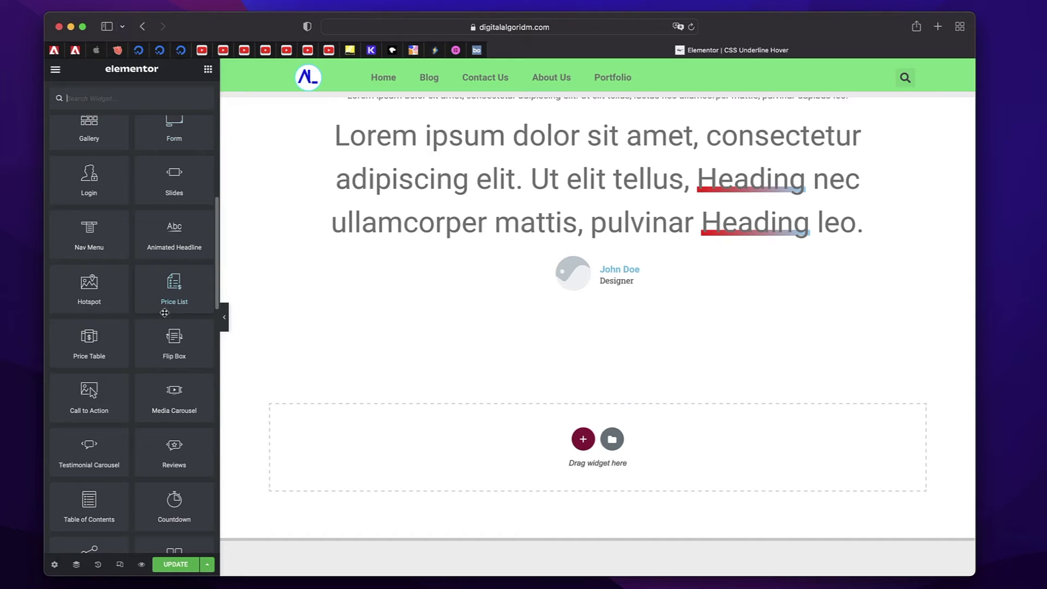
pyautogui.moveTo(174, 291); pyautogui.dragTo(642, 274)
pyautogui.click(99, 173)
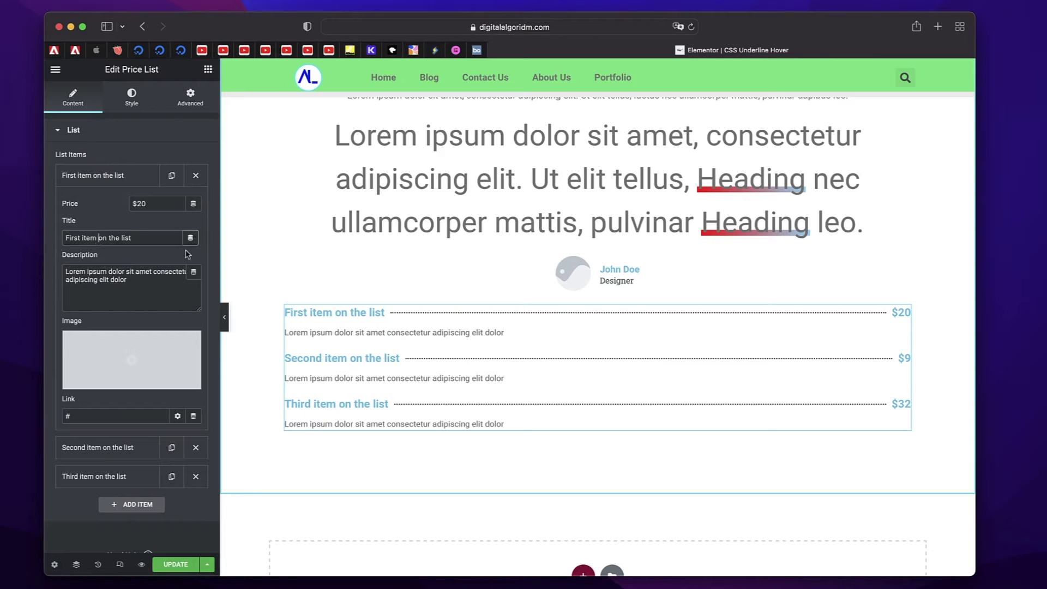
# Step: Replace 'Anything here' in the heading's span with 'Text' and copy the span
pyautogui.scroll(6, 518, 206)
pyautogui.click(614, 172)
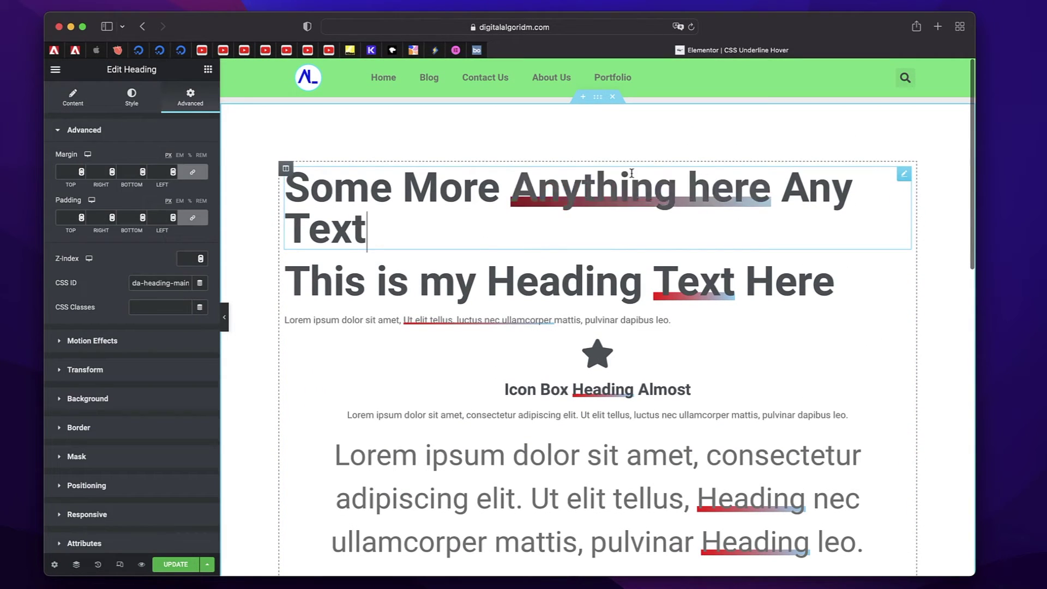
pyautogui.click(79, 107)
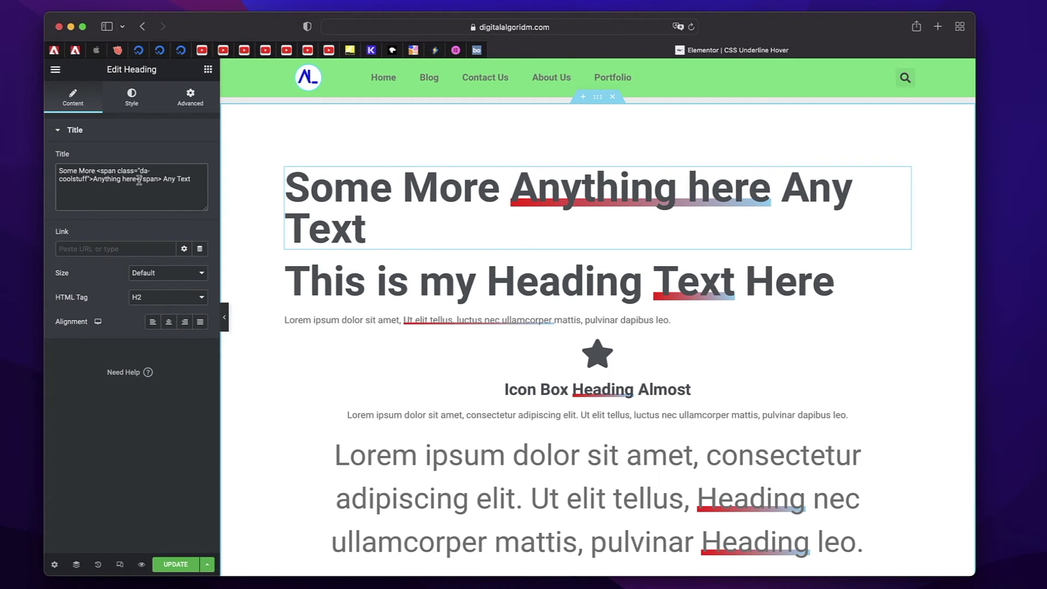
pyautogui.moveTo(93, 178); pyautogui.dragTo(141, 179)
pyautogui.write('Text')
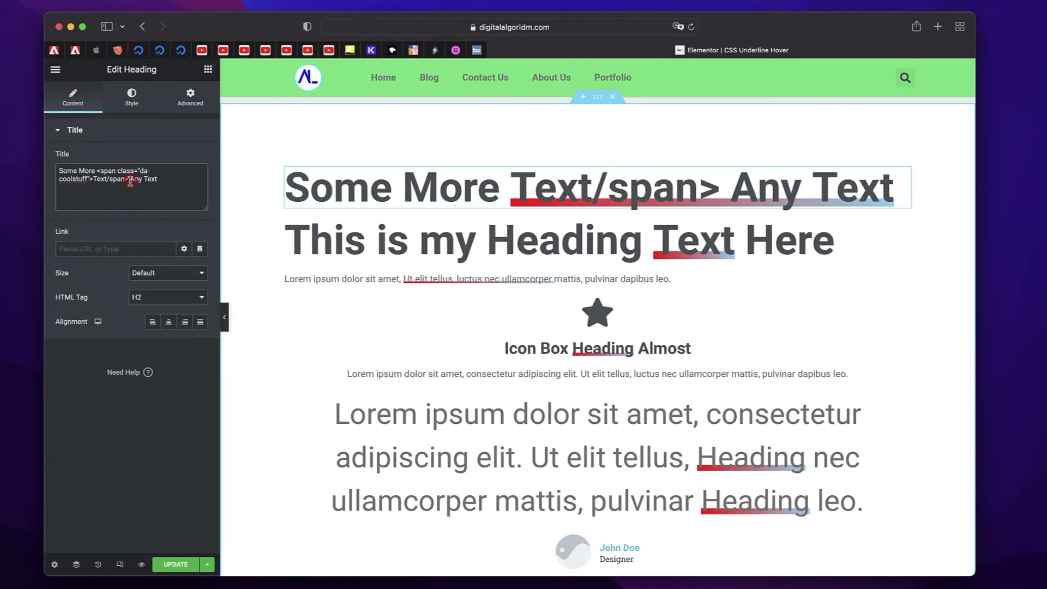
pyautogui.press('super+z')
pyautogui.click(107, 178)
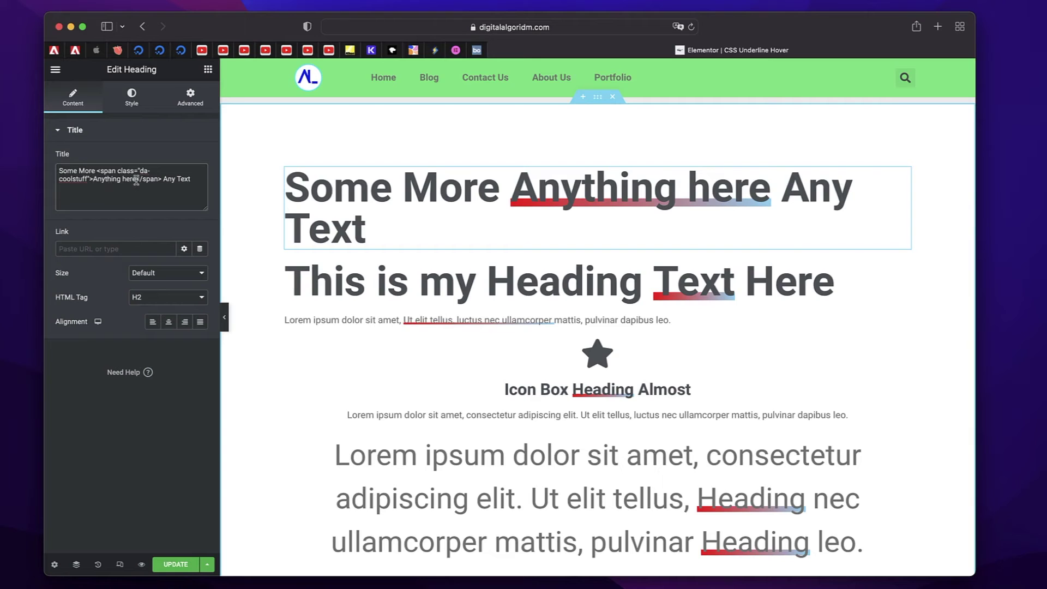
pyautogui.moveTo(137, 179); pyautogui.dragTo(93, 179)
pyautogui.write('Text')
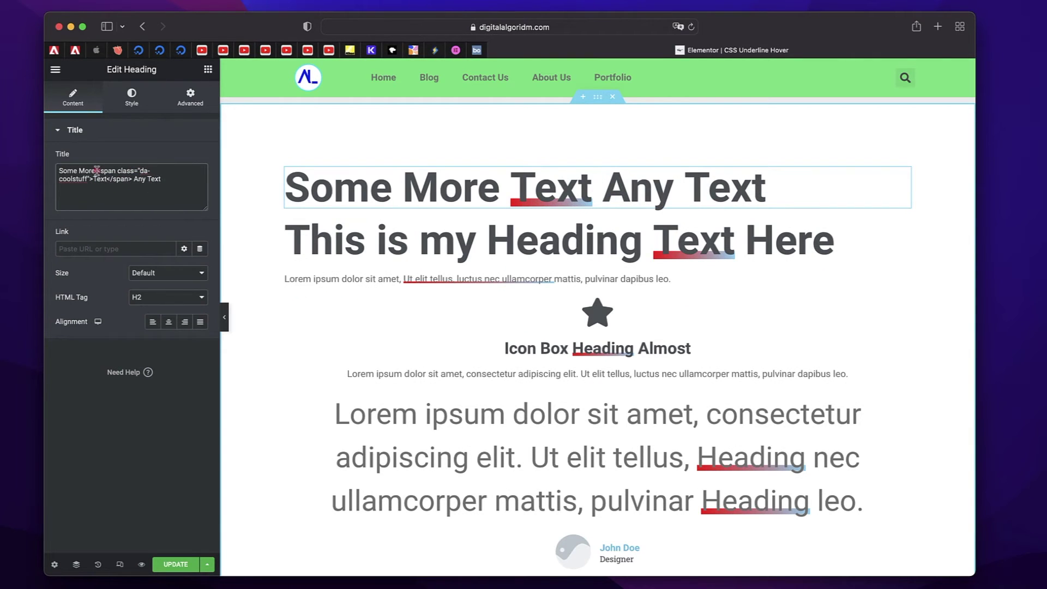
pyautogui.click(97, 171)
pyautogui.keyDown('shift'); pyautogui.click(133, 179); pyautogui.keyUp('shift')
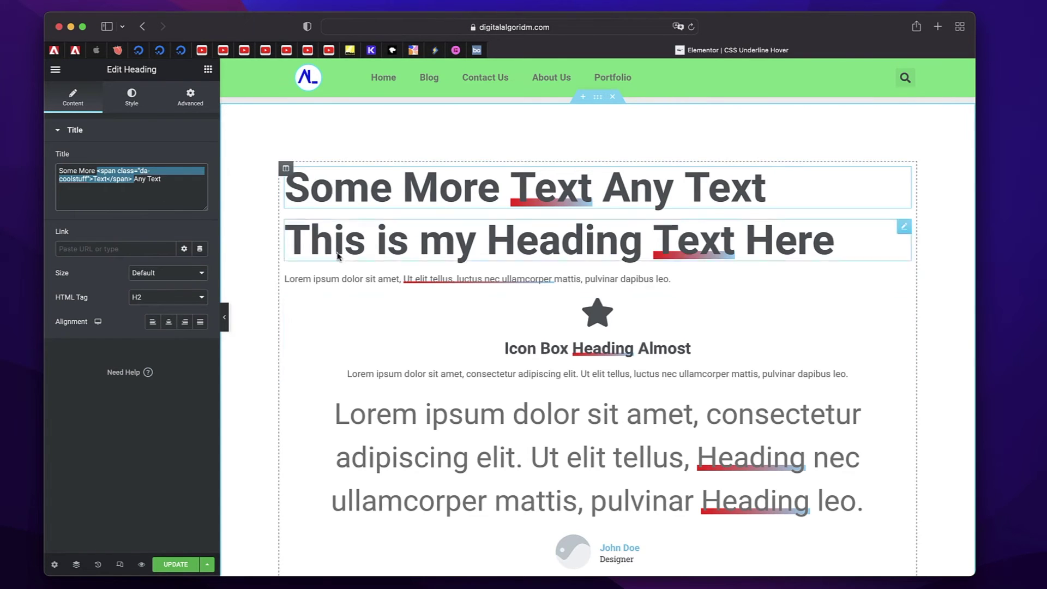
# Step: Paste the da-coolstuff span into the first price list item's title
pyautogui.scroll(-10, 456, 339)
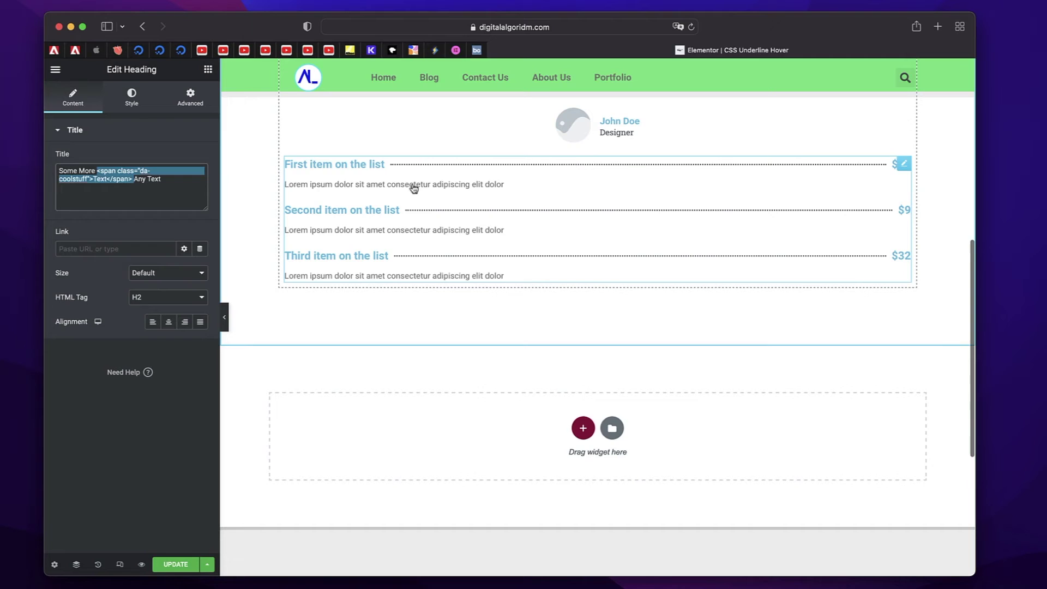
pyautogui.click(404, 184)
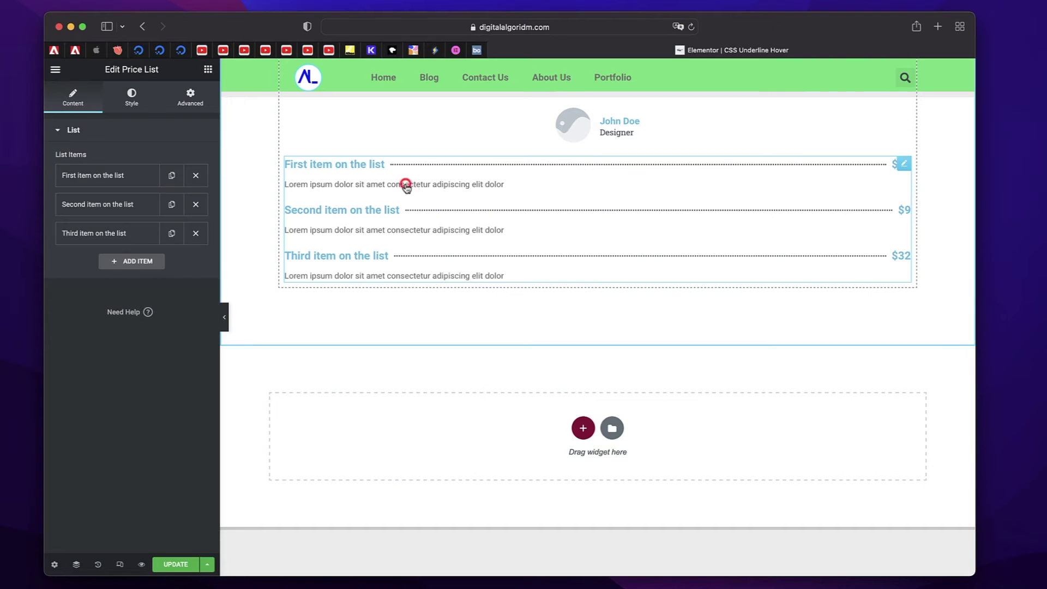
pyautogui.click(90, 181)
pyautogui.click(97, 239)
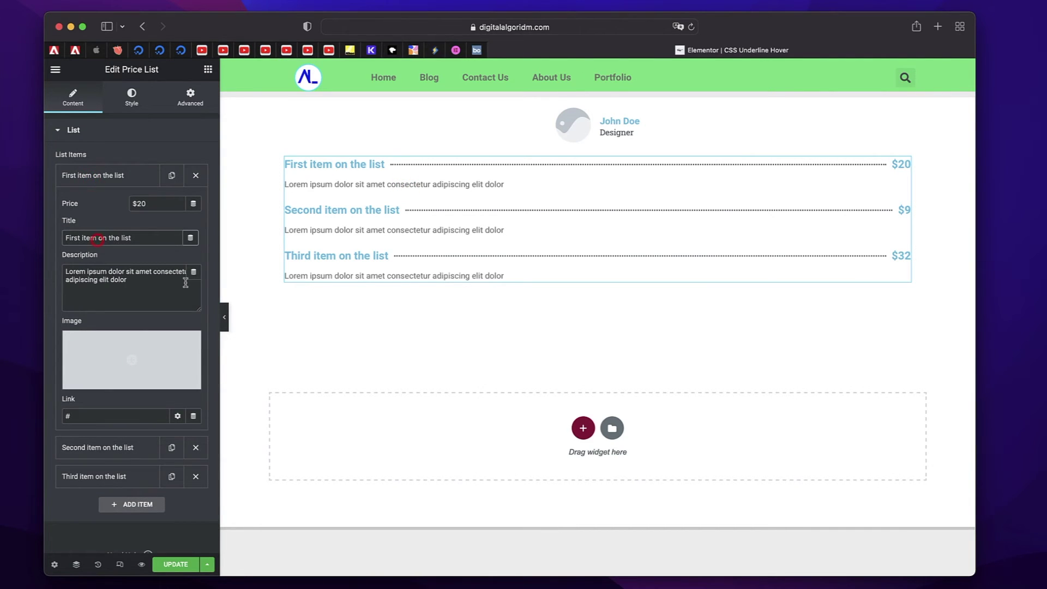
pyautogui.write('<span class="coolstuff">Text</span>')
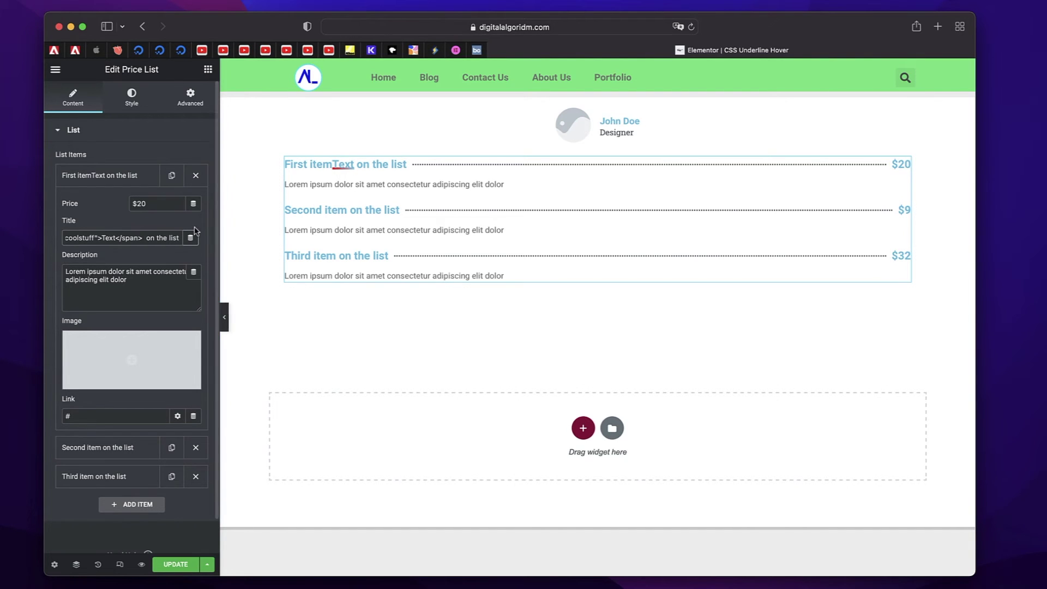
pyautogui.doubleClick(106, 238)
pyautogui.scroll(-1, 140, 283)
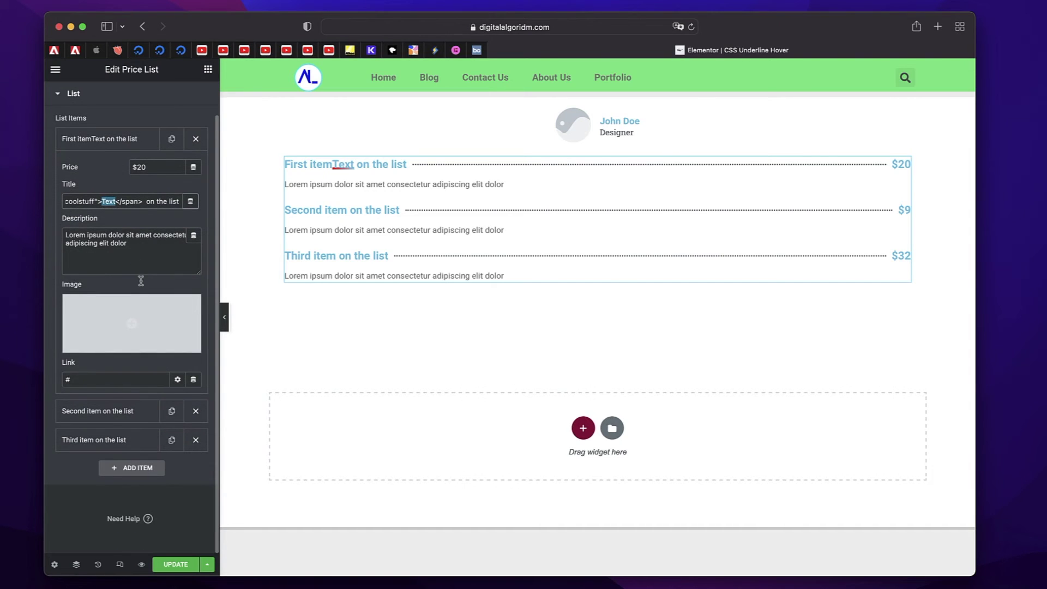
pyautogui.scroll(8, 373, 266)
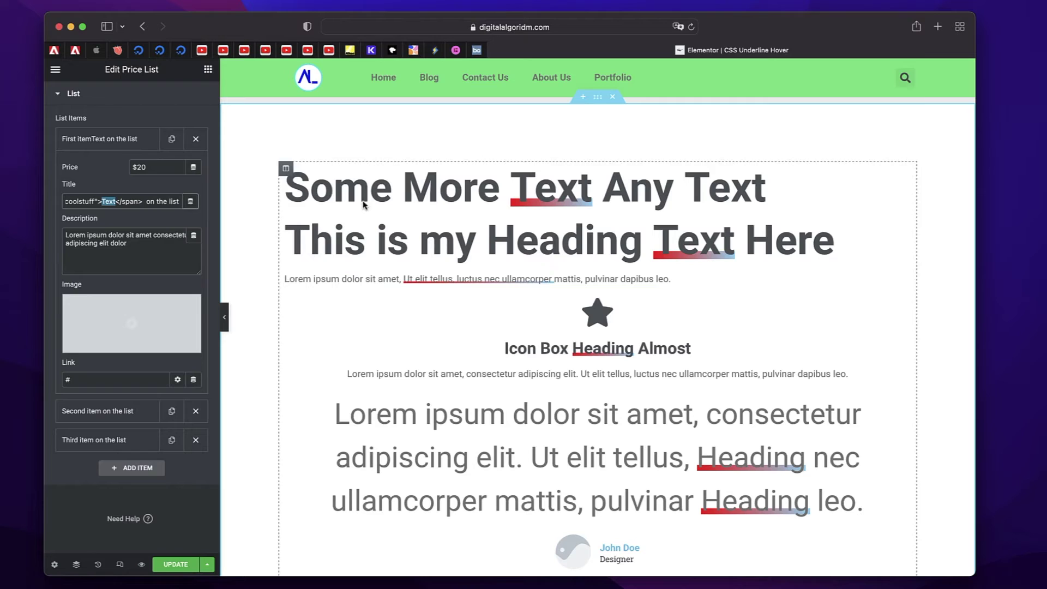
# Step: Add a Text Editor paragraph under the headings and start editing it
pyautogui.click(208, 70)
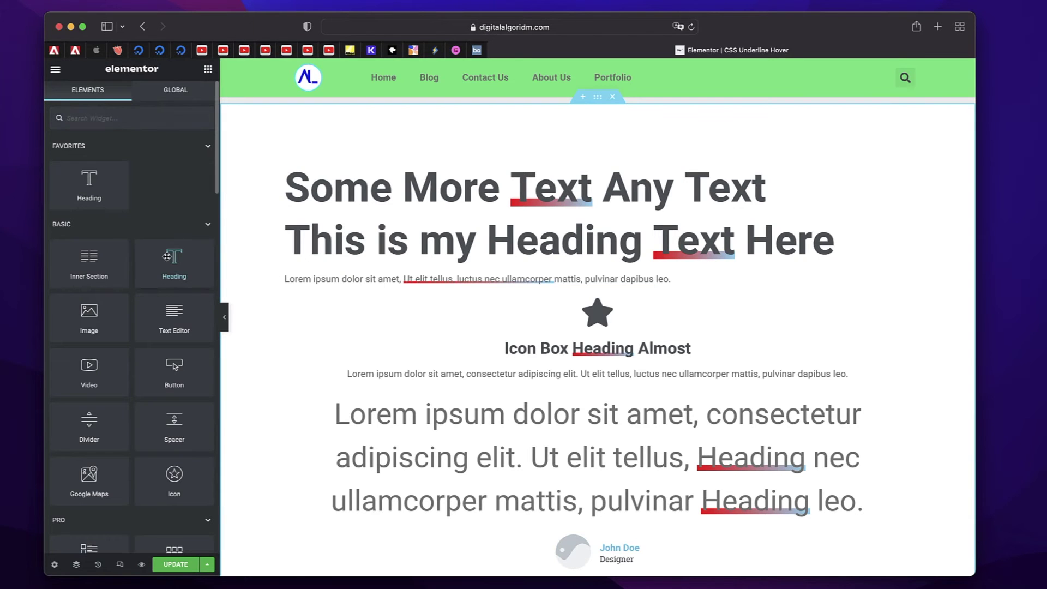
pyautogui.moveTo(173, 326); pyautogui.dragTo(384, 279)
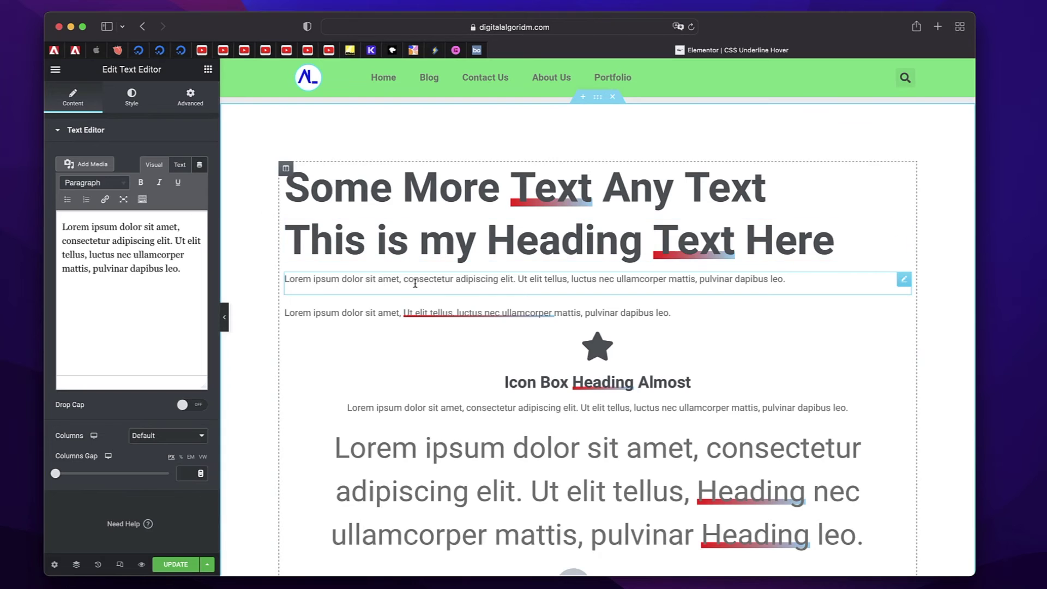
pyautogui.click(177, 243)
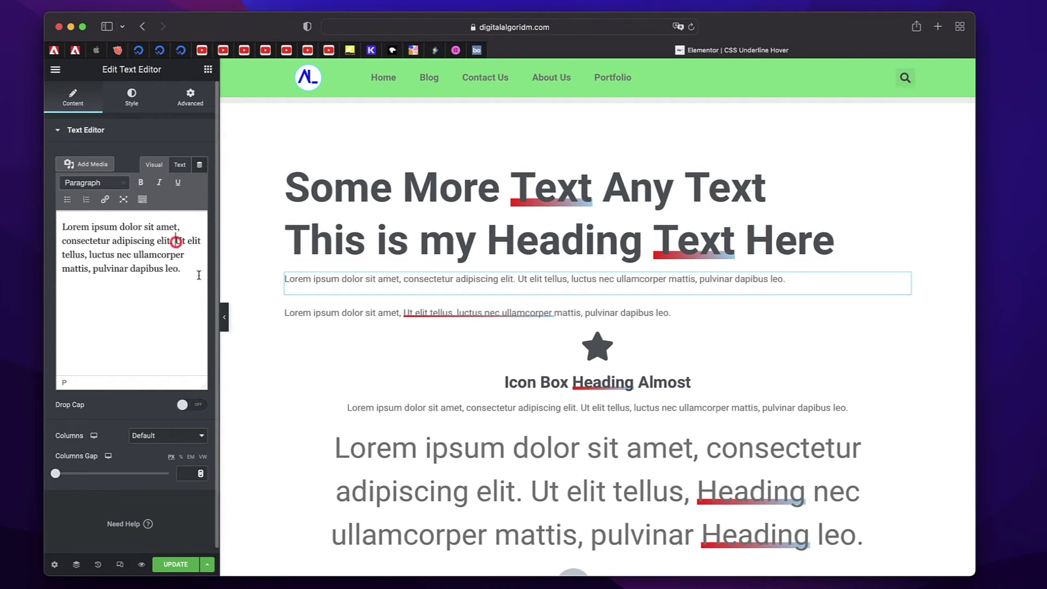
pyautogui.keyDown('shift'); pyautogui.click(90, 270); pyautogui.keyUp('shift')
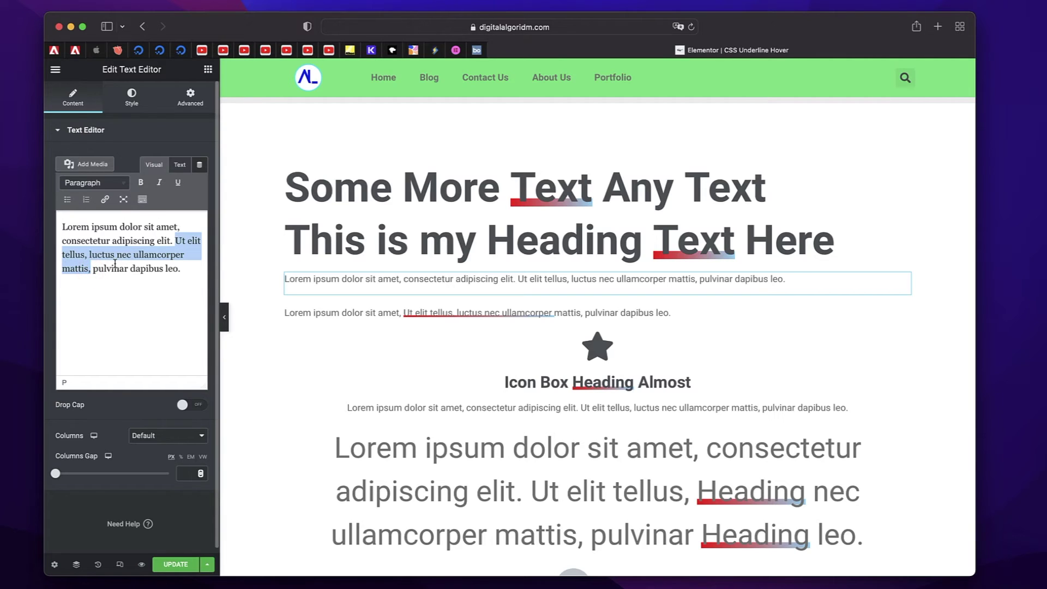
# Step: In the Text view, wrap 'luctus nec ullamcorper mattis,' in a da-coolstuff span, then return to Visual
pyautogui.click(178, 165)
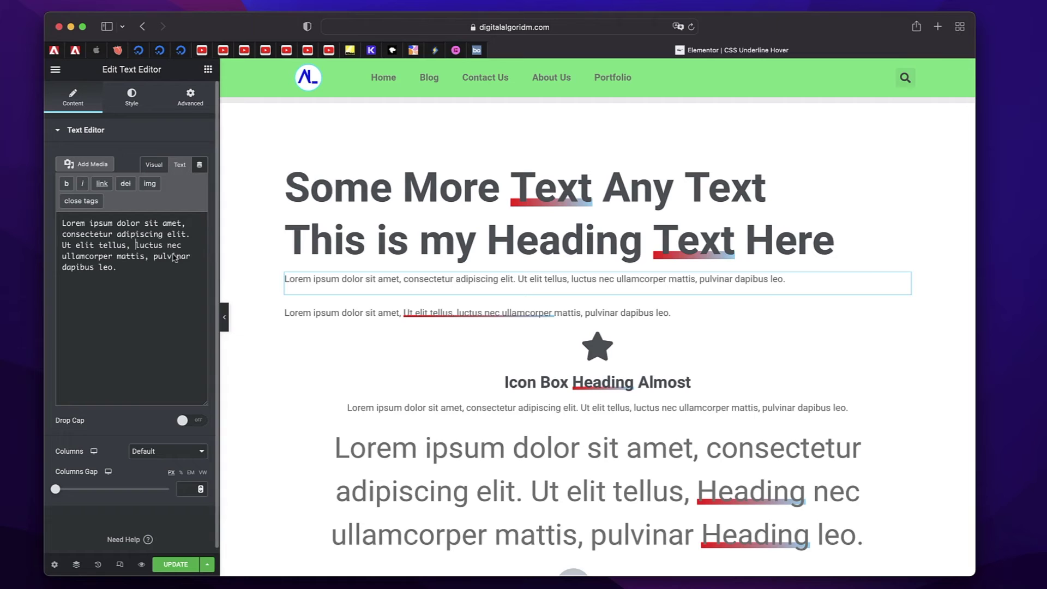
pyautogui.write('<>')
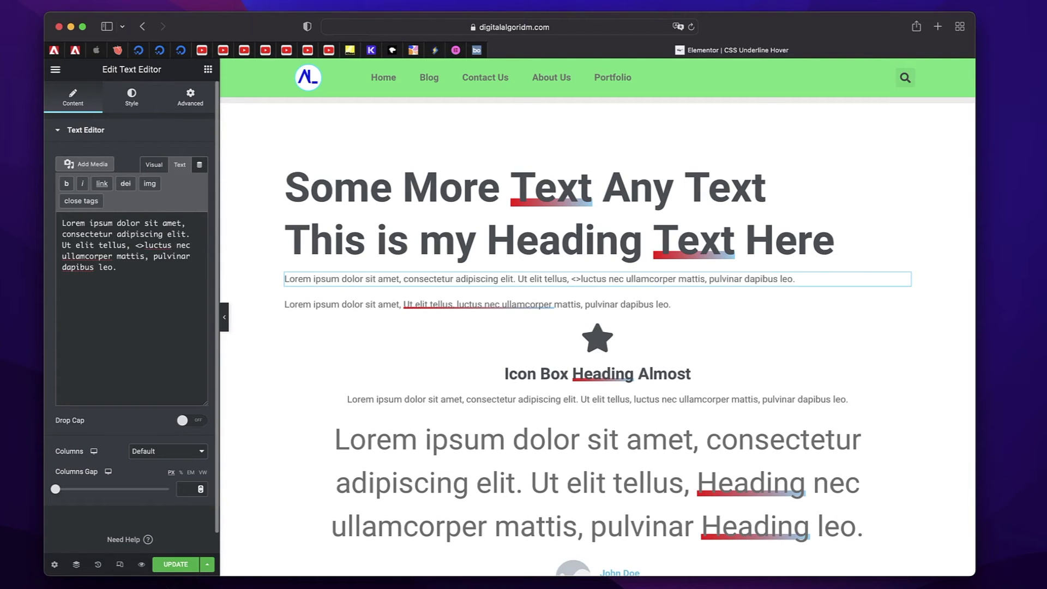
pyautogui.write('span class="da-coolstuff"')
pyautogui.press('Right')
pyautogui.write('Text</span>')
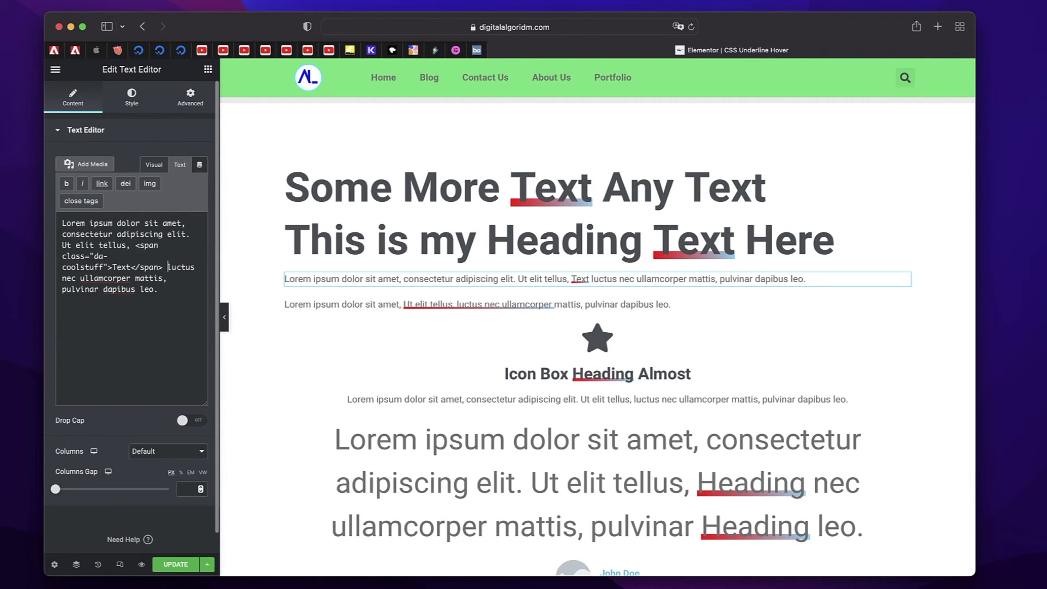
pyautogui.keyDown('shift'); pyautogui.click(166, 280); pyautogui.keyUp('shift')
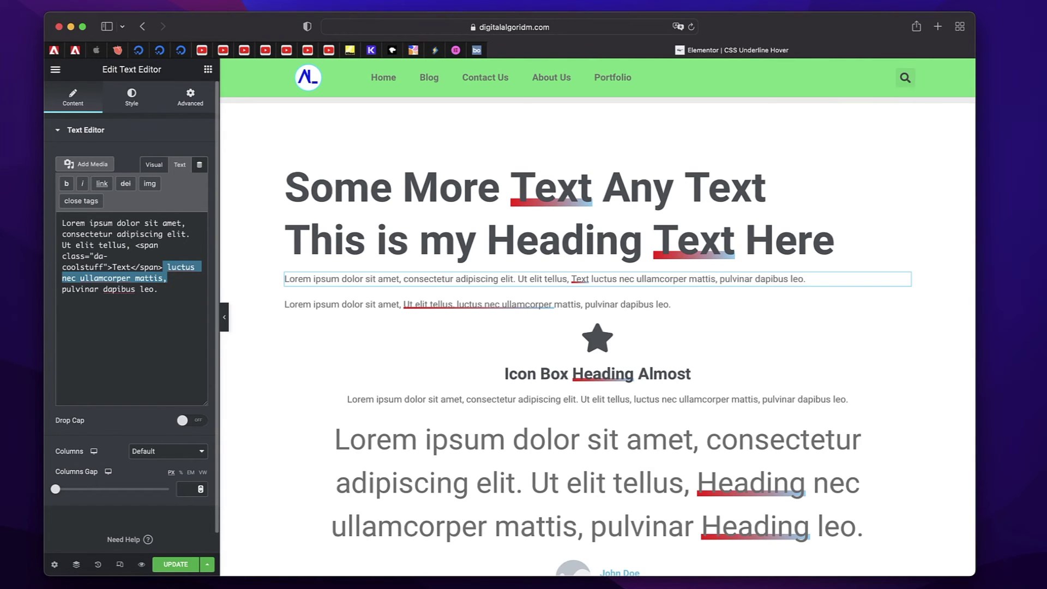
pyautogui.press('cmd+x')
pyautogui.doubleClick(121, 267)
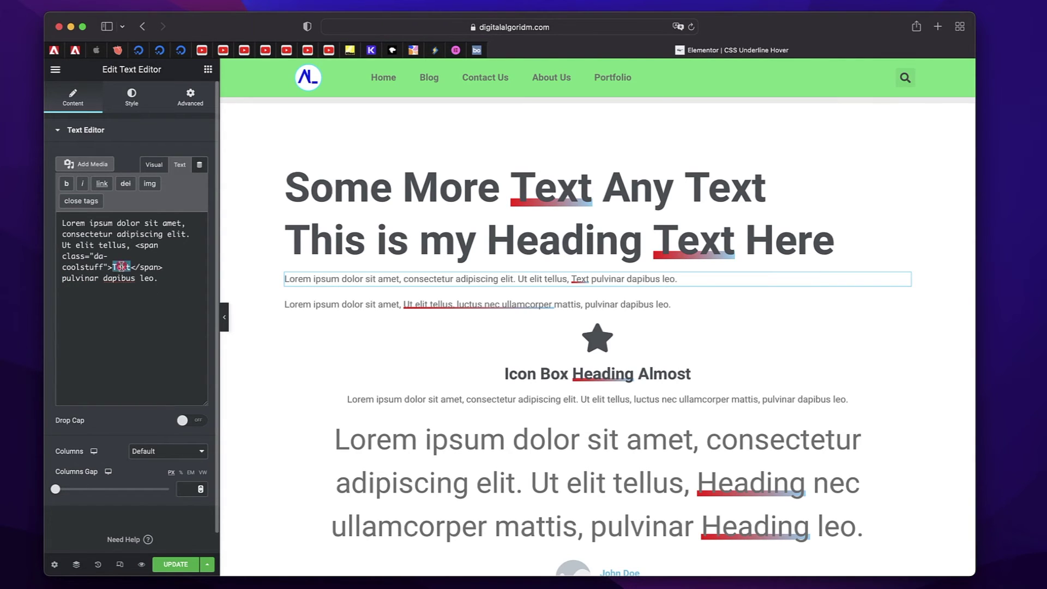
pyautogui.press('cmd+v')
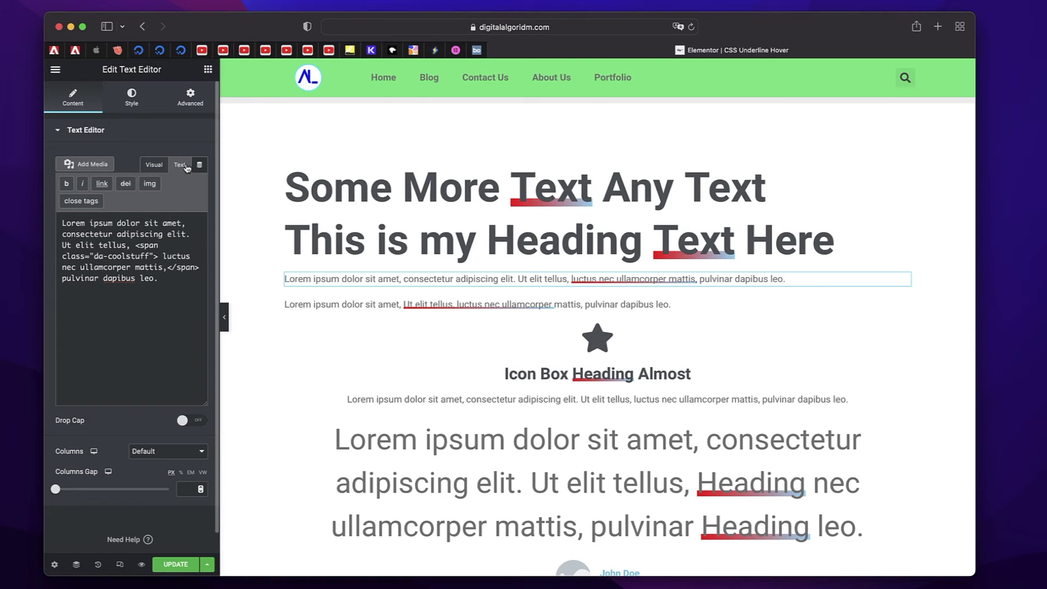
pyautogui.click(153, 164)
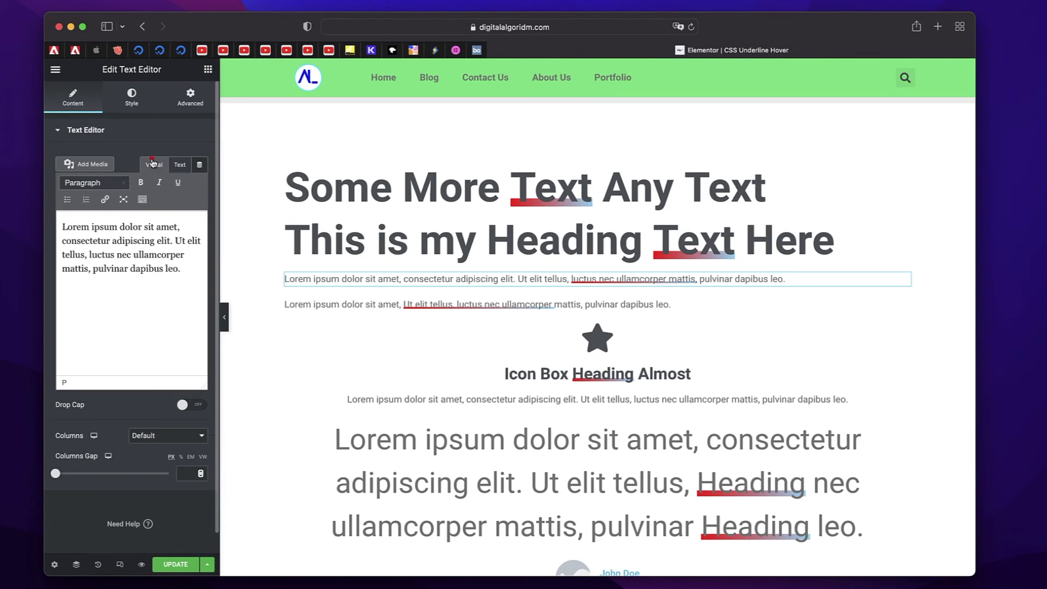
pyautogui.scroll(-5, 424, 325)
# Step: Delete all Custom CSS from the 'This is my Heading Text Here' heading and collapse the section
pyautogui.doubleClick(602, 152)
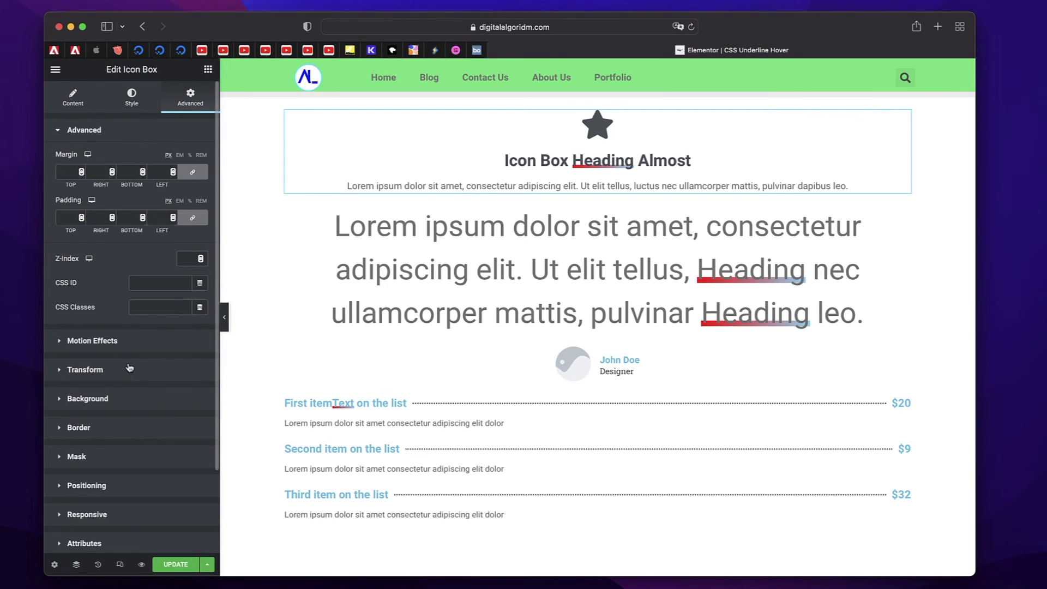
pyautogui.scroll(-4, 127, 368)
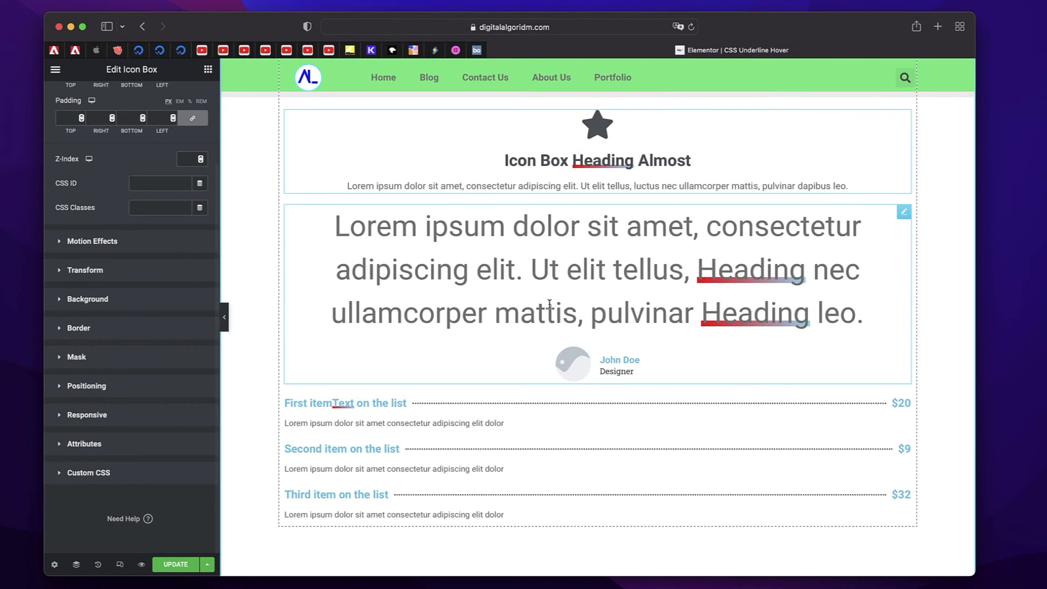
pyautogui.scroll(5, 595, 328)
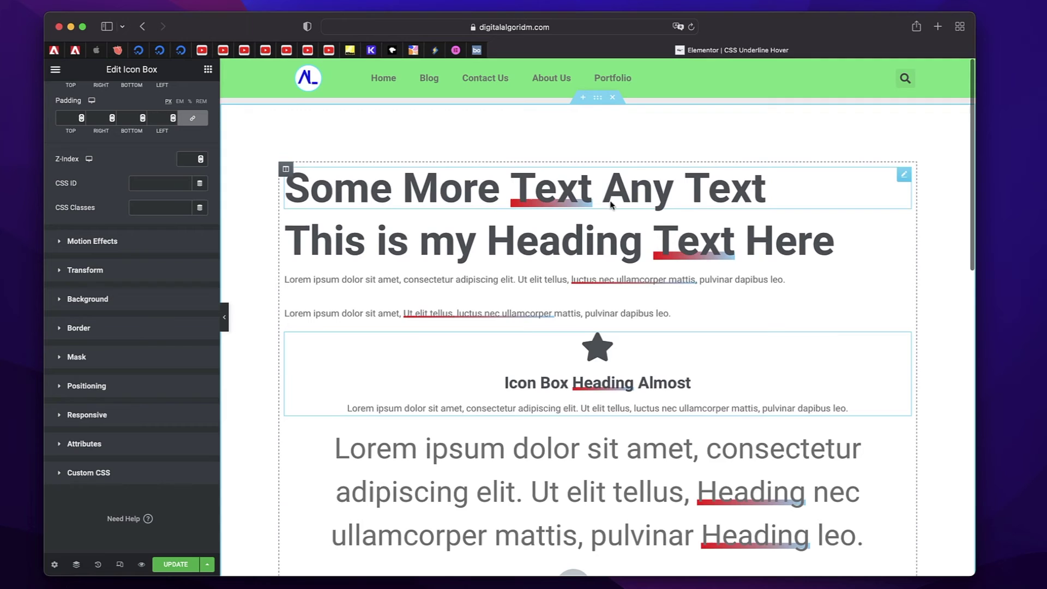
pyautogui.click(625, 230)
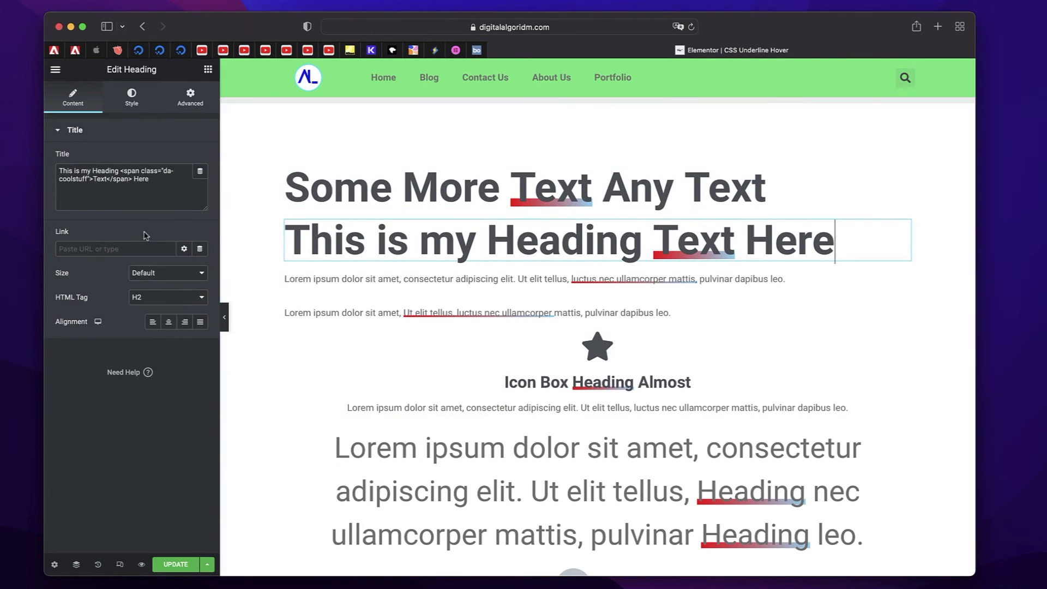
pyautogui.click(178, 103)
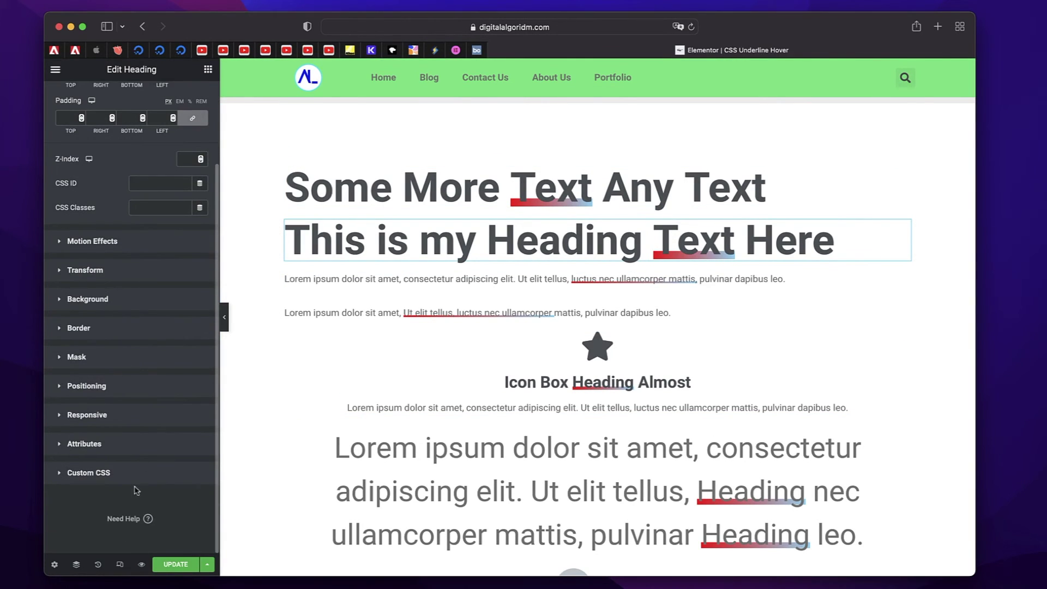
pyautogui.click(133, 475)
pyautogui.scroll(-5, 133, 470)
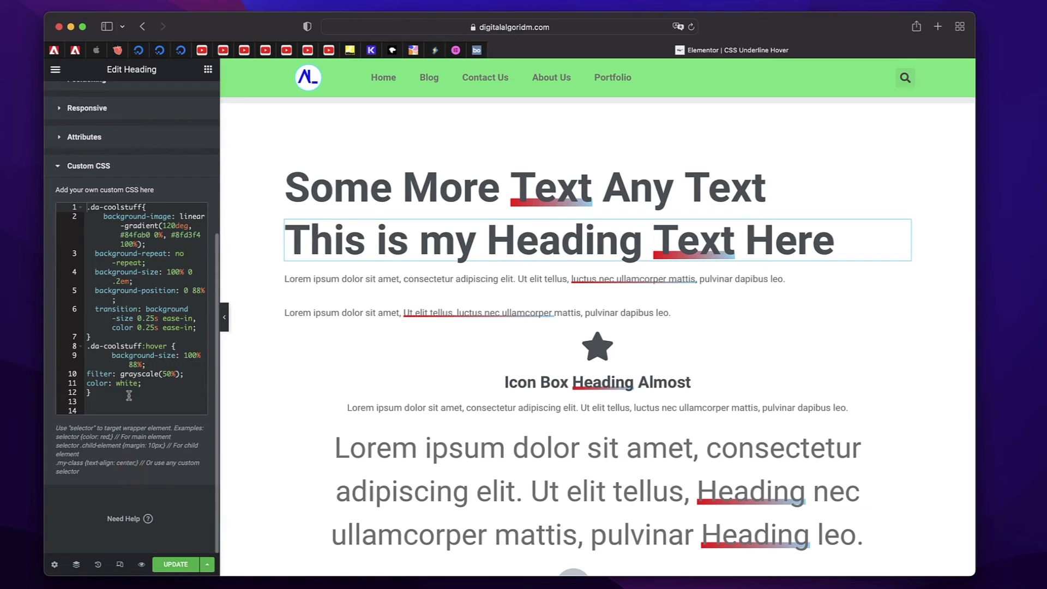
pyautogui.hotkey('ctrl', 'a')
pyautogui.press('BackSpace')
pyautogui.scroll(3, 109, 327)
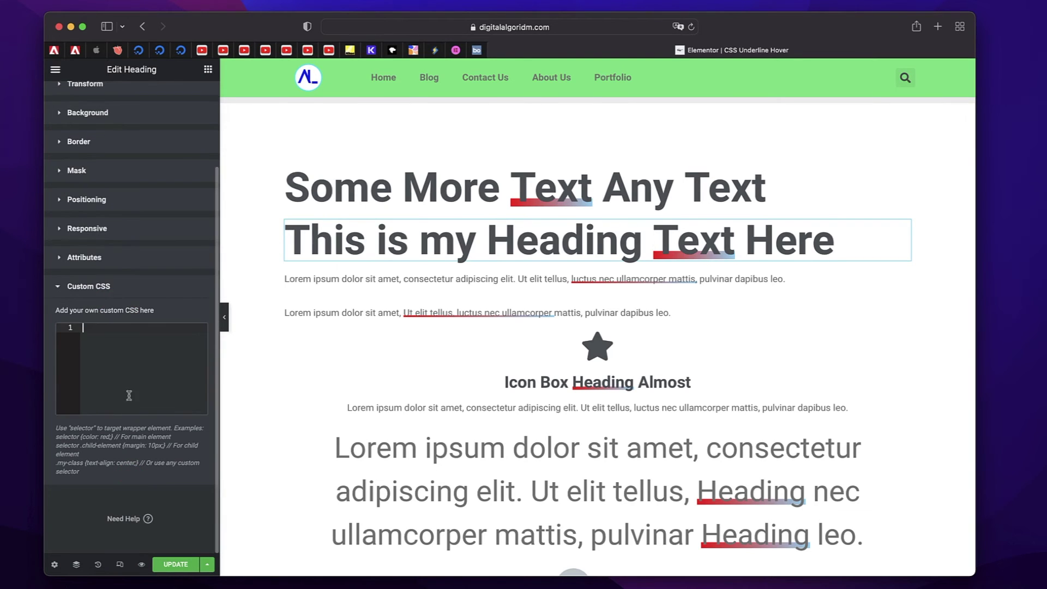
pyautogui.click(102, 282)
pyautogui.click(103, 281)
# Step: Paste the .da-coolstuff rules into Site Settings > Custom CSS and click Update
pyautogui.click(55, 69)
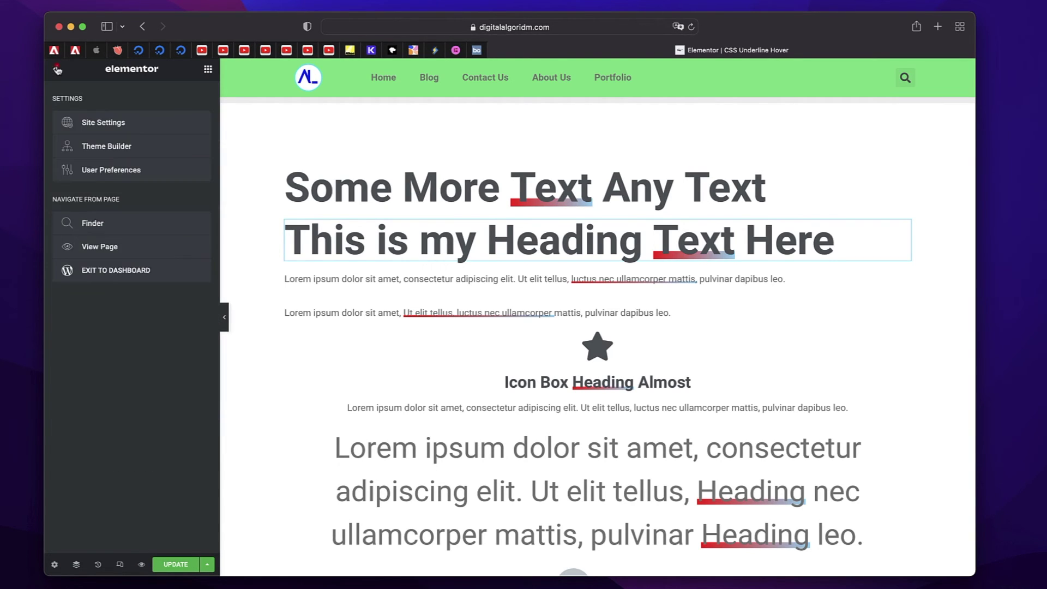
pyautogui.click(110, 119)
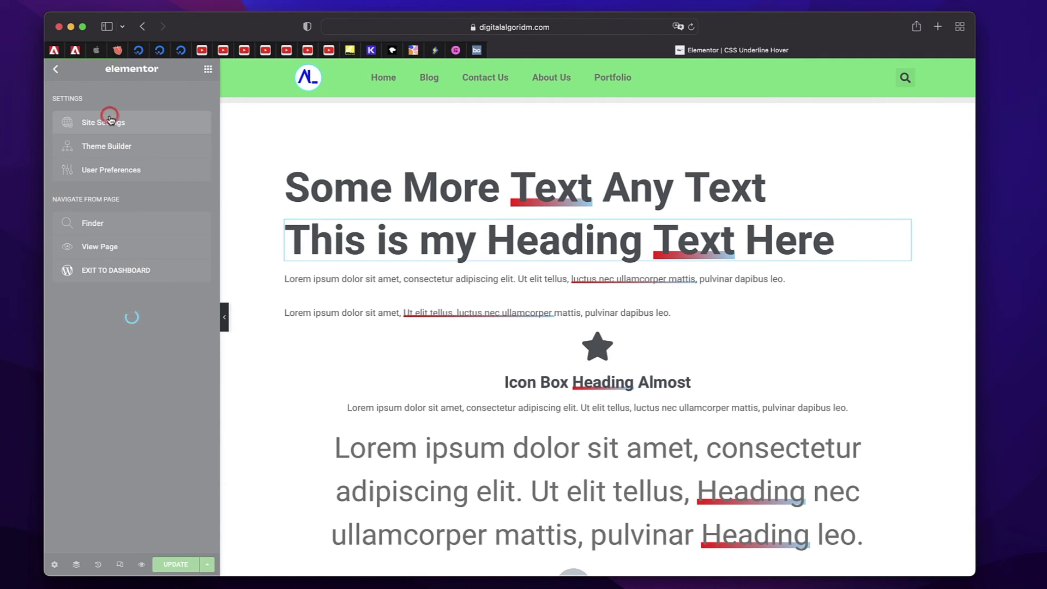
pyautogui.click(87, 470)
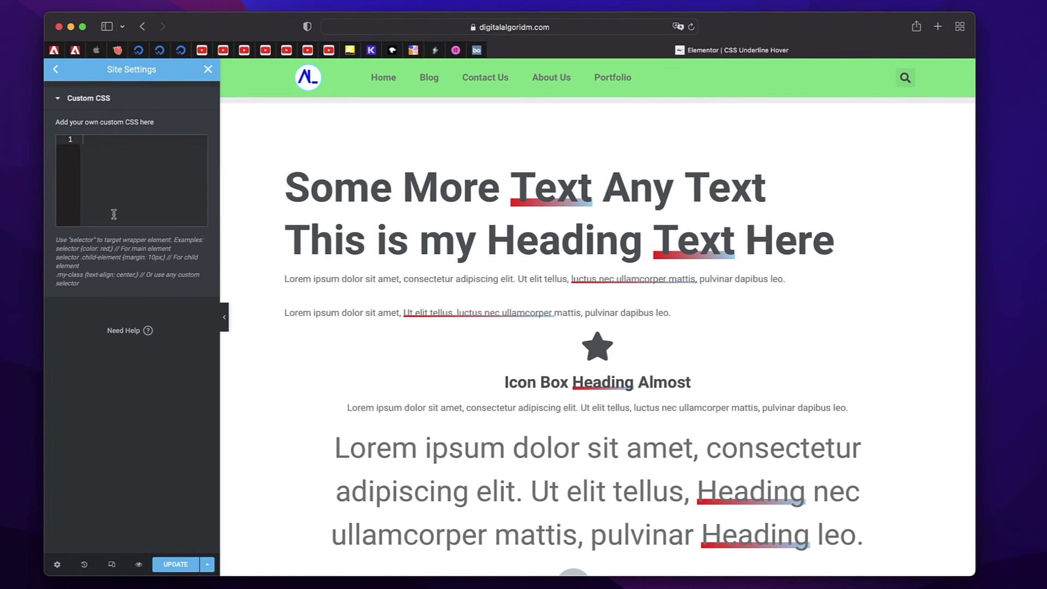
pyautogui.press('super+v')
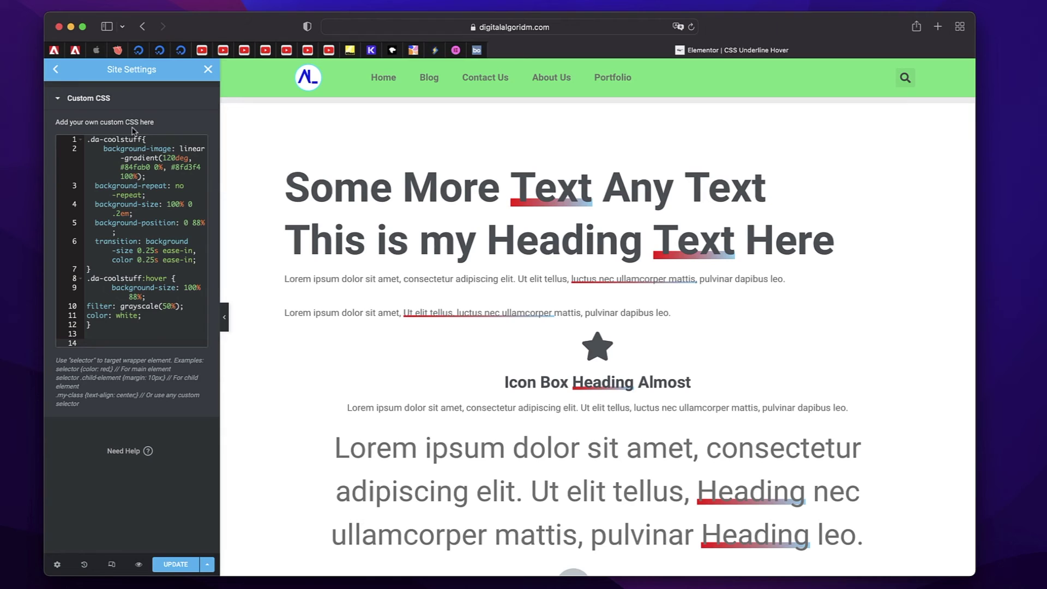
pyautogui.click(176, 564)
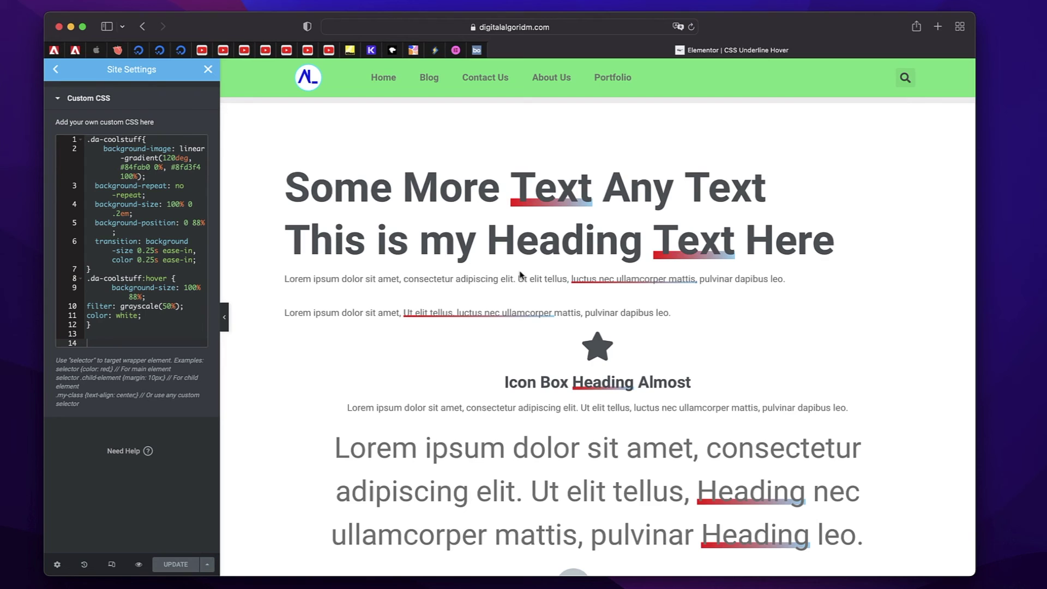
pyautogui.scroll(-4, 521, 275)
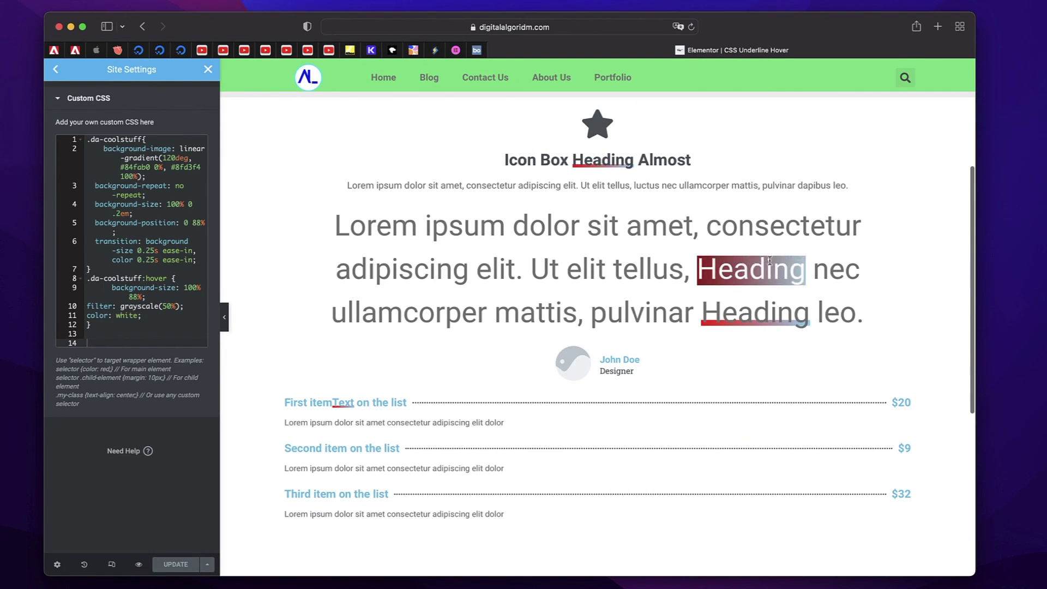
pyautogui.scroll(4, 603, 210)
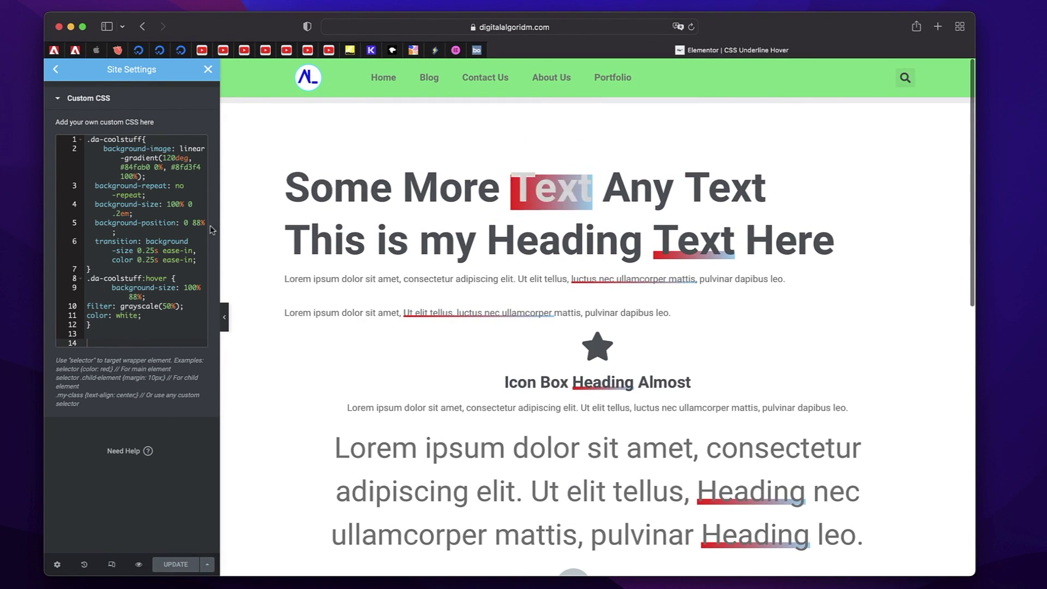
# Step: Delete the :hover rule, confirm the heading's Custom CSS is empty, and reopen Site Settings Custom CSS
pyautogui.click(88, 278)
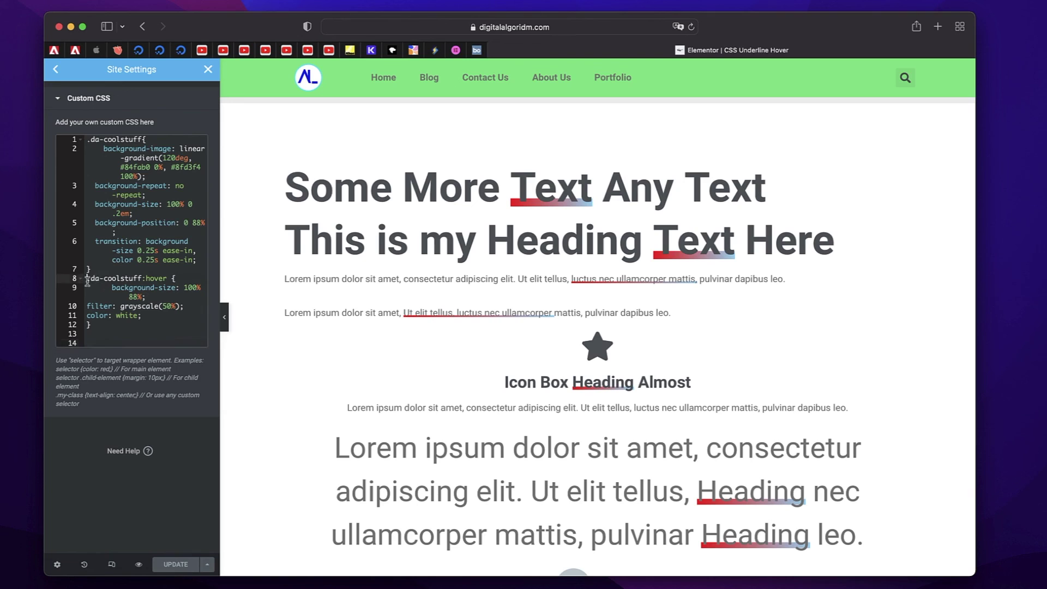
pyautogui.keyDown('shift'); pyautogui.click(106, 324); pyautogui.keyUp('shift')
pyautogui.click(673, 233)
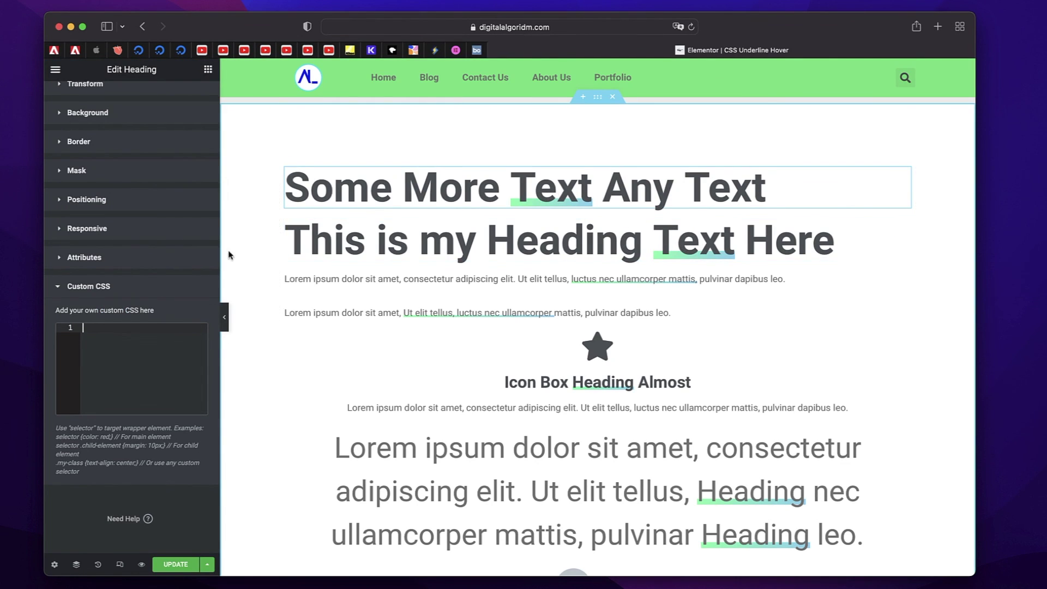
pyautogui.click(131, 290)
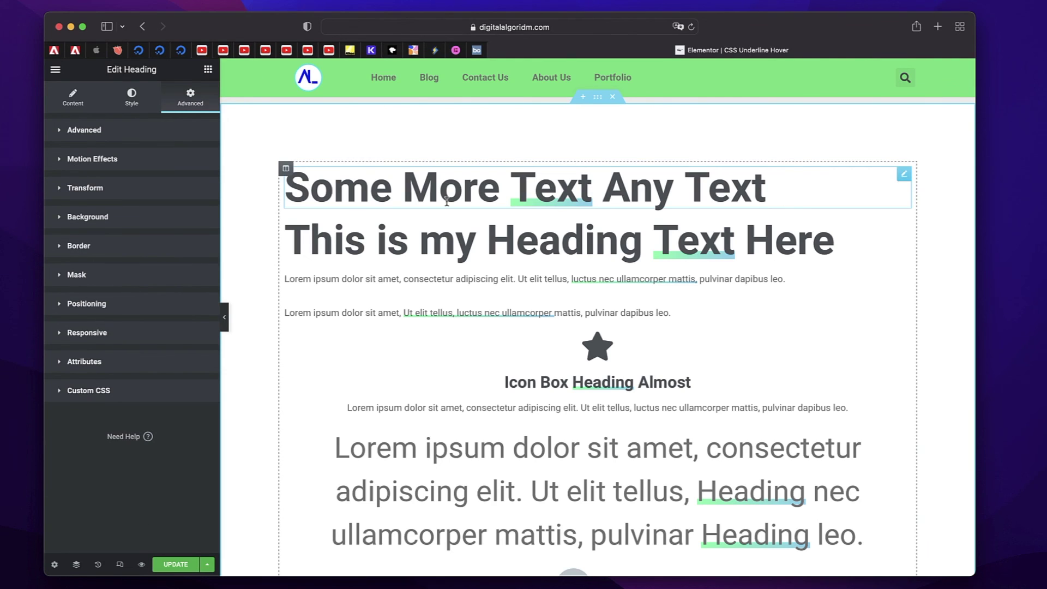
pyautogui.click(81, 103)
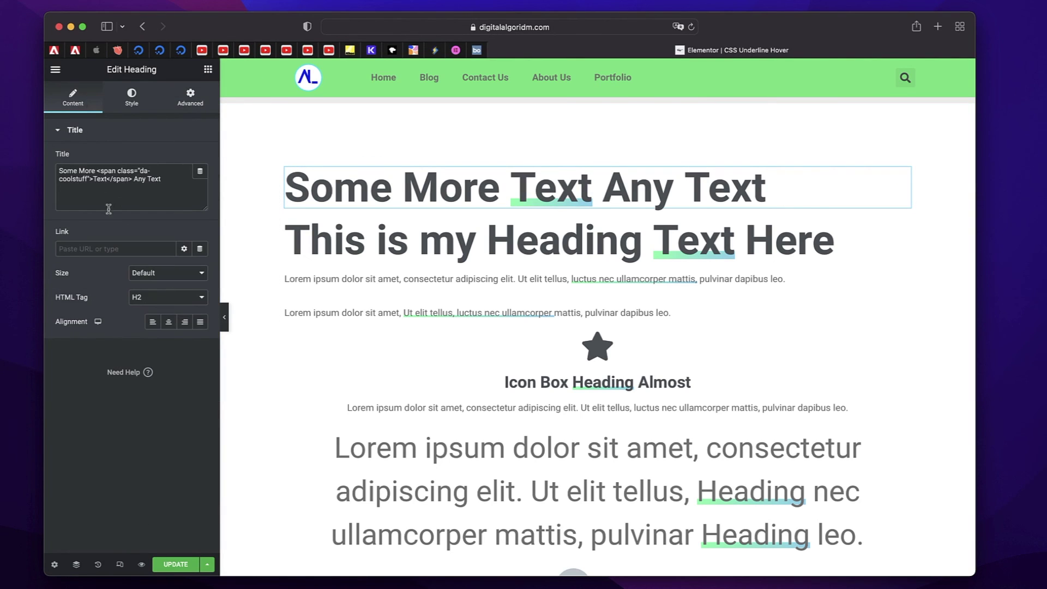
pyautogui.click(55, 69)
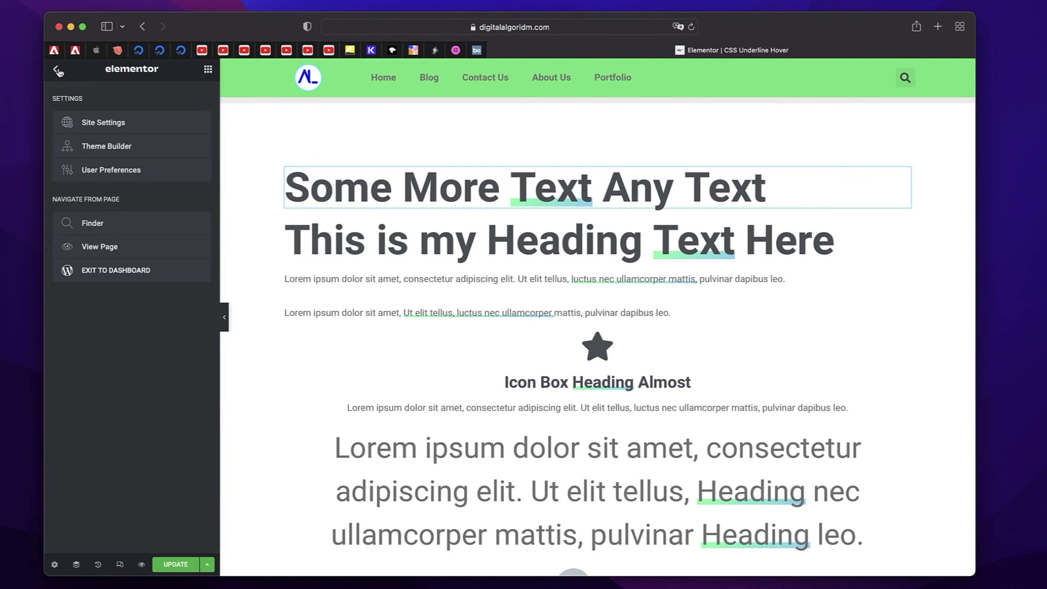
pyautogui.click(130, 112)
pyautogui.click(126, 432)
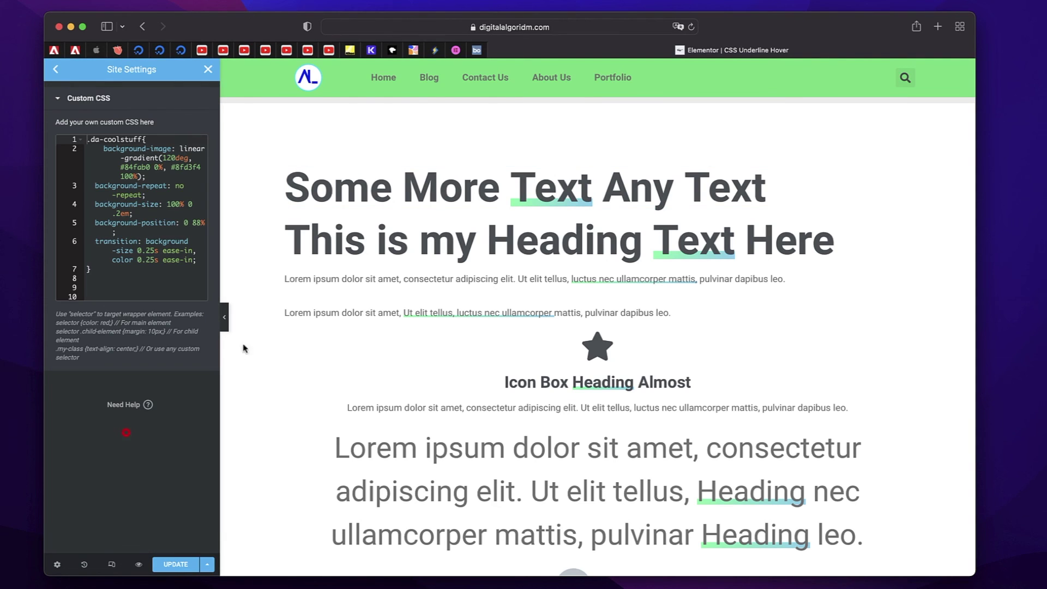